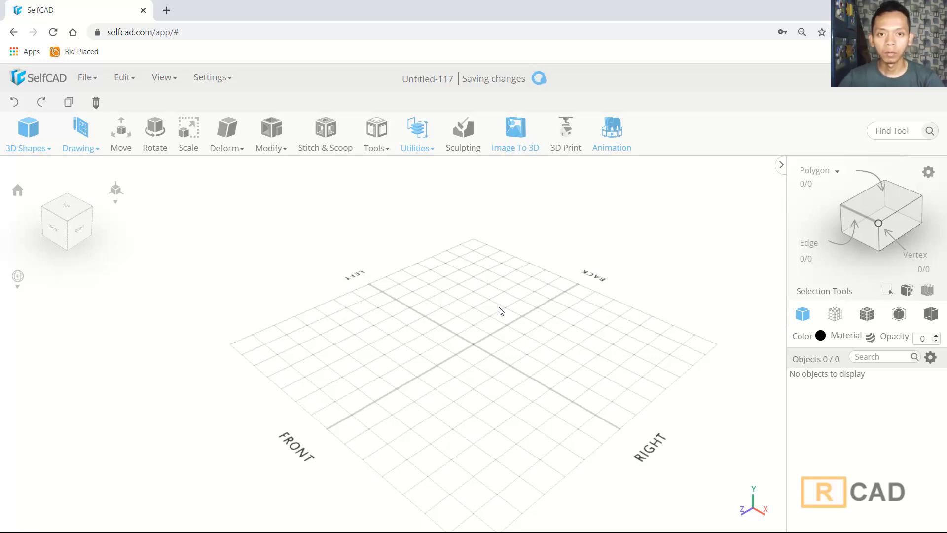
Add the image rs_32.jpg to the workspace as a reference image
click(166, 78)
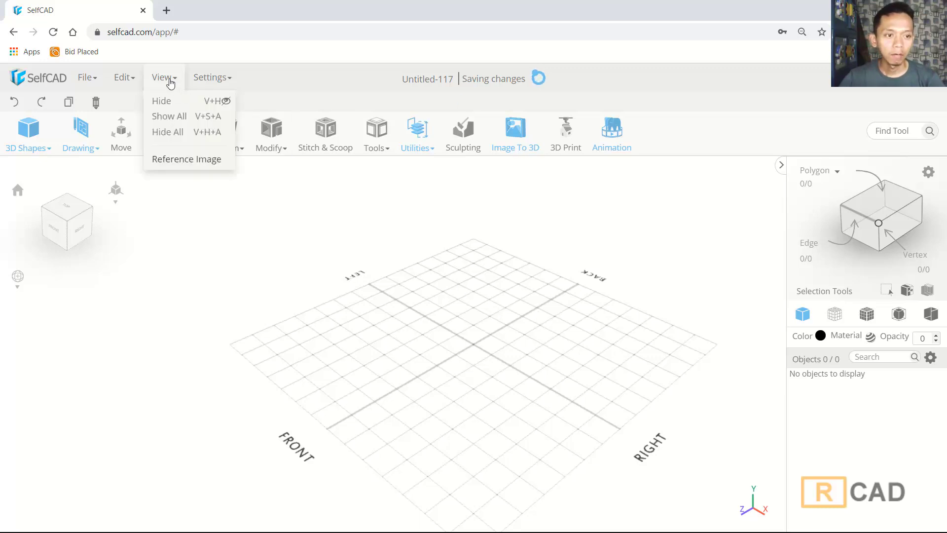
click(160, 160)
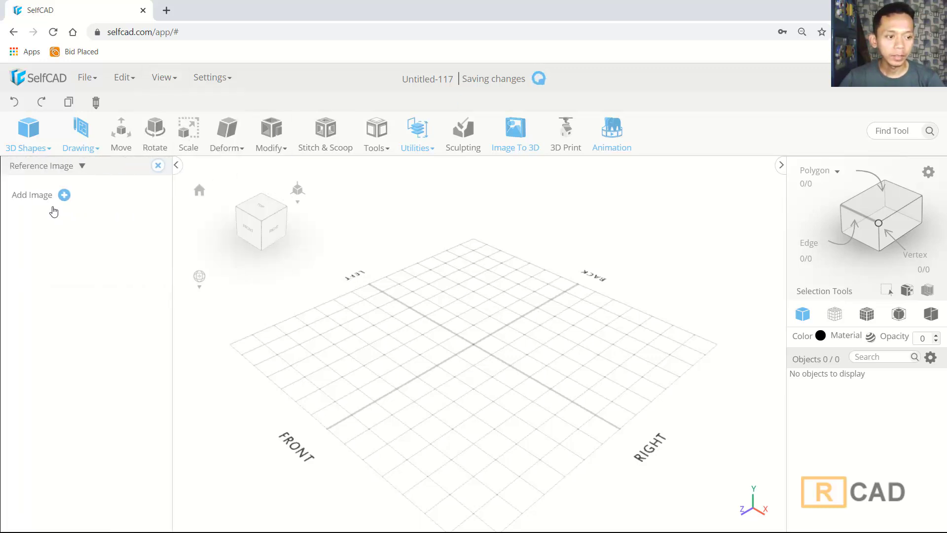
click(63, 195)
click(148, 121)
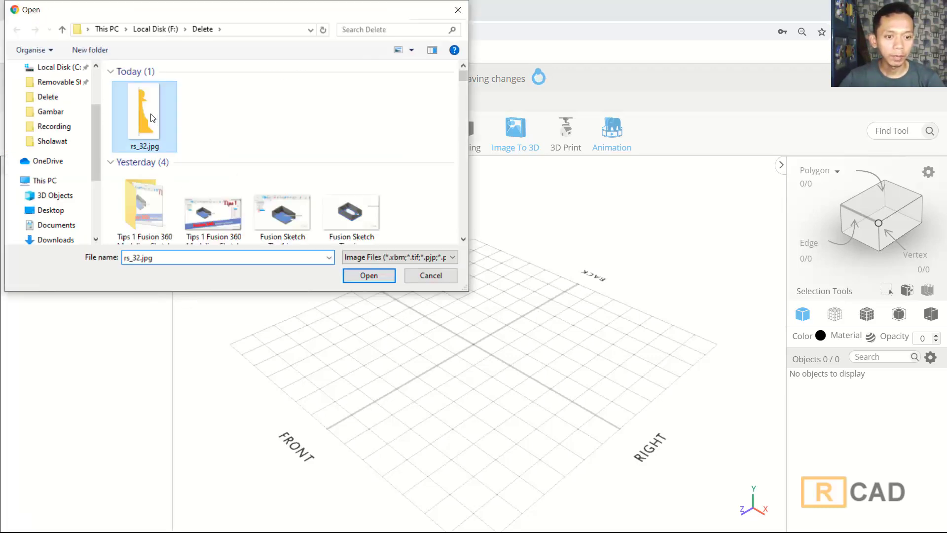
click(381, 274)
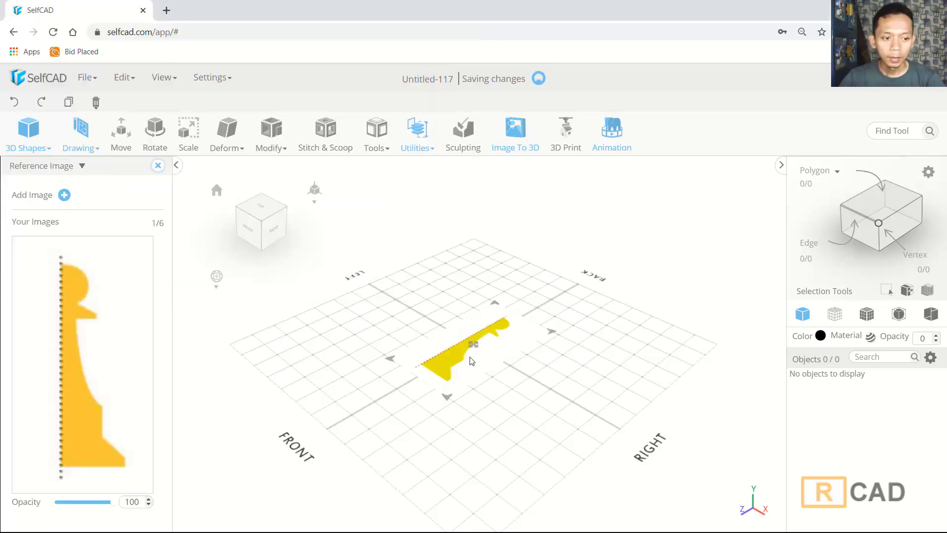
Show the reference image from the top in orthographic projection
click(260, 210)
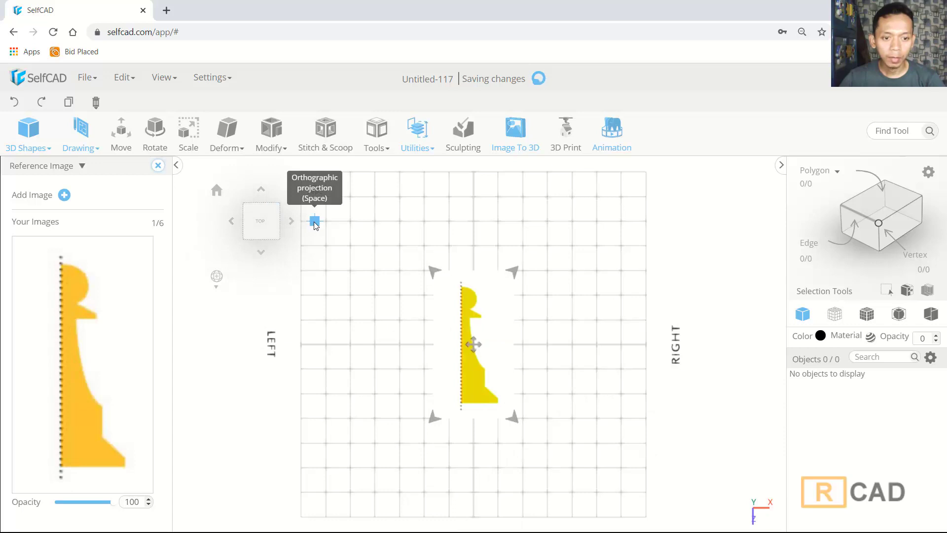
click(314, 221)
scroll(353, 239, up, 5)
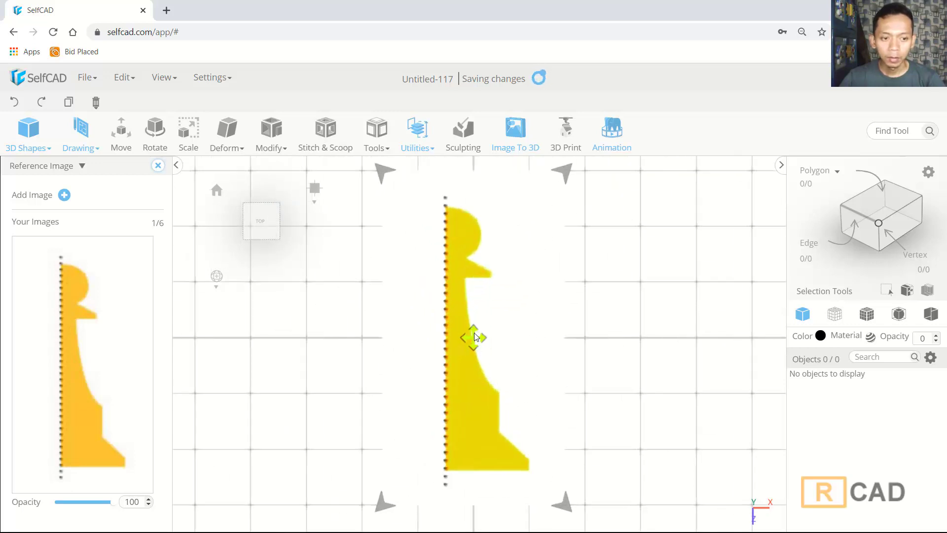
Start a 3D line sketch with its first point where the pawn's base edge meets the dotted axis
click(81, 131)
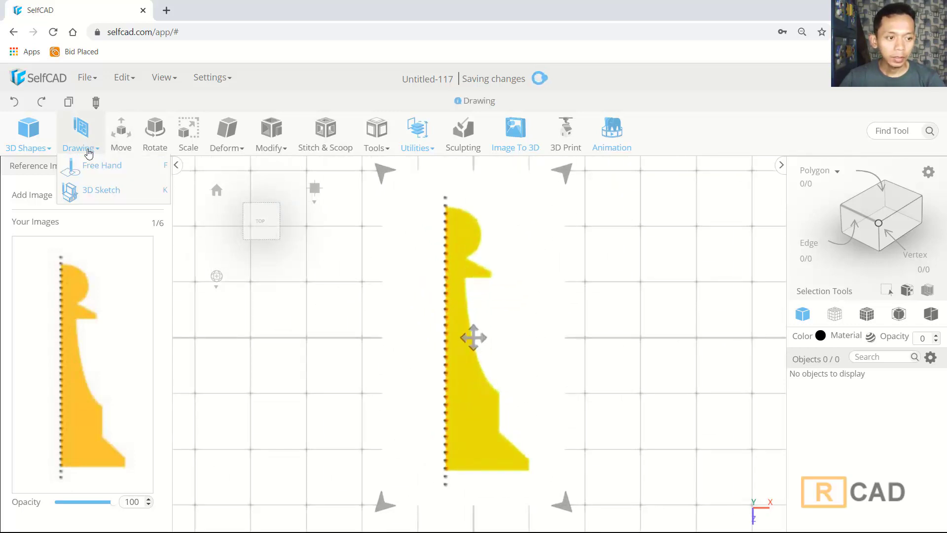
click(87, 190)
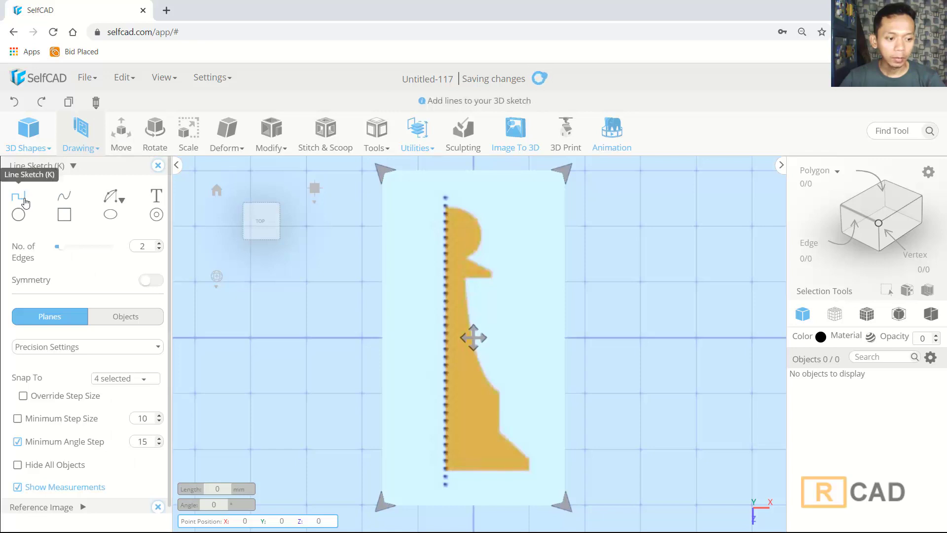
click(62, 346)
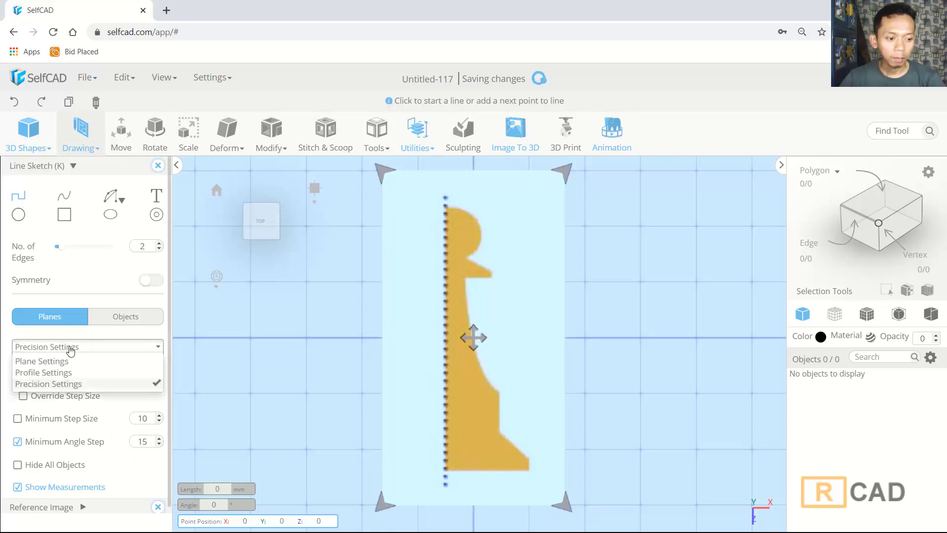
click(47, 384)
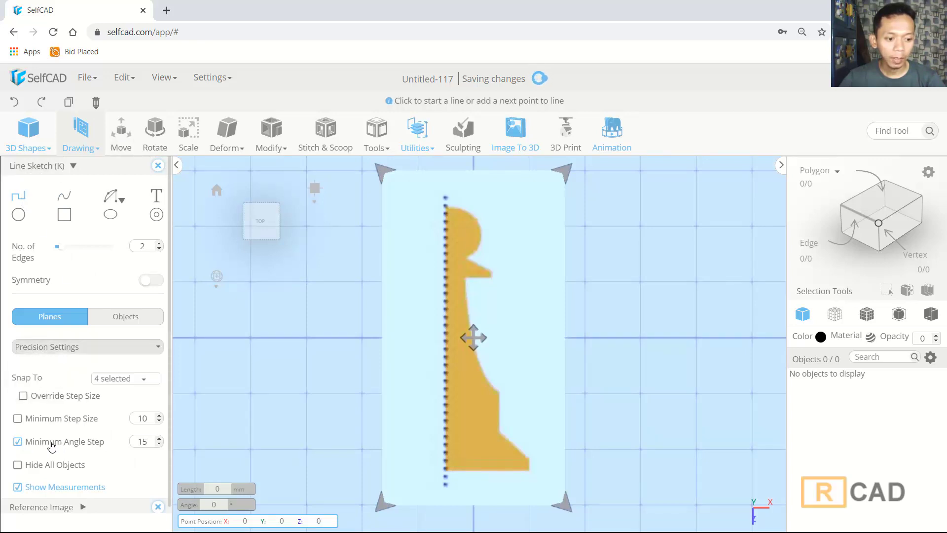
scroll(452, 476, up, 2)
scroll(452, 475, up, 4)
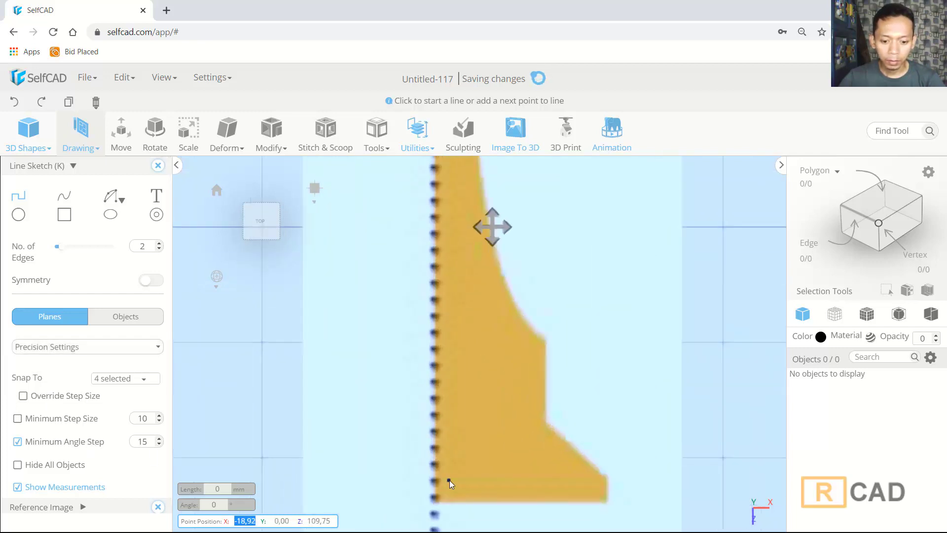
scroll(449, 442, up, 1)
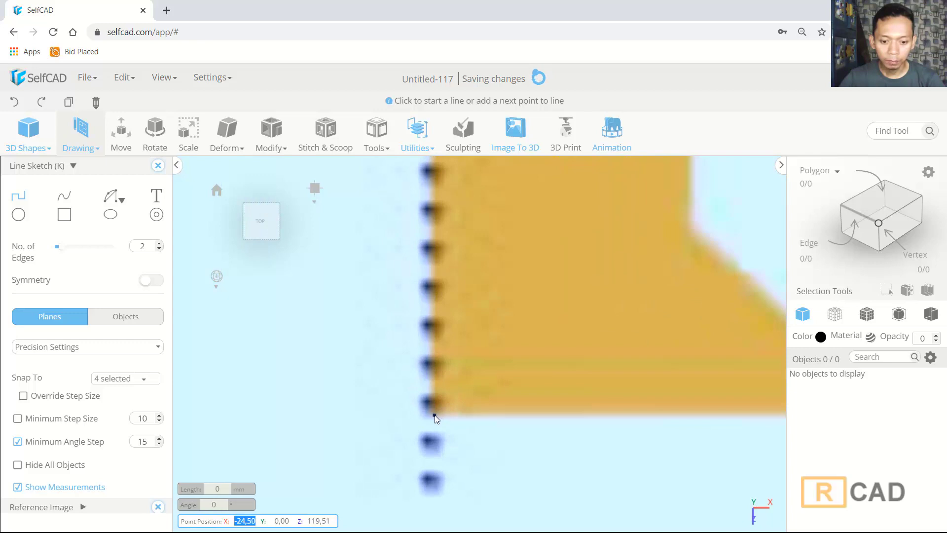
click(435, 417)
Draw a vertical line about 236 mm long up the dotted axis to the top of the pawn's head
scroll(453, 343, down, 4)
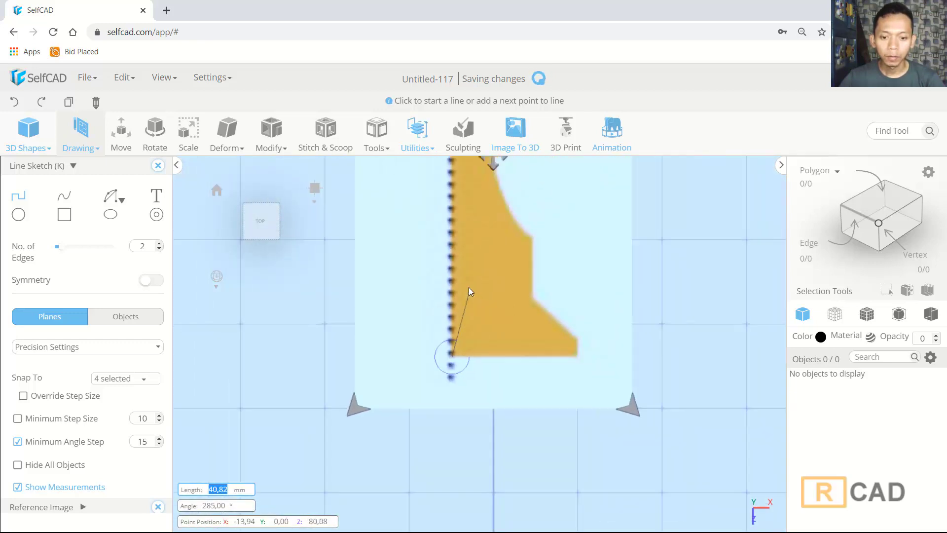
scroll(469, 287, down, 1)
middle_drag(465, 211, 450, 319)
scroll(434, 229, up, 1)
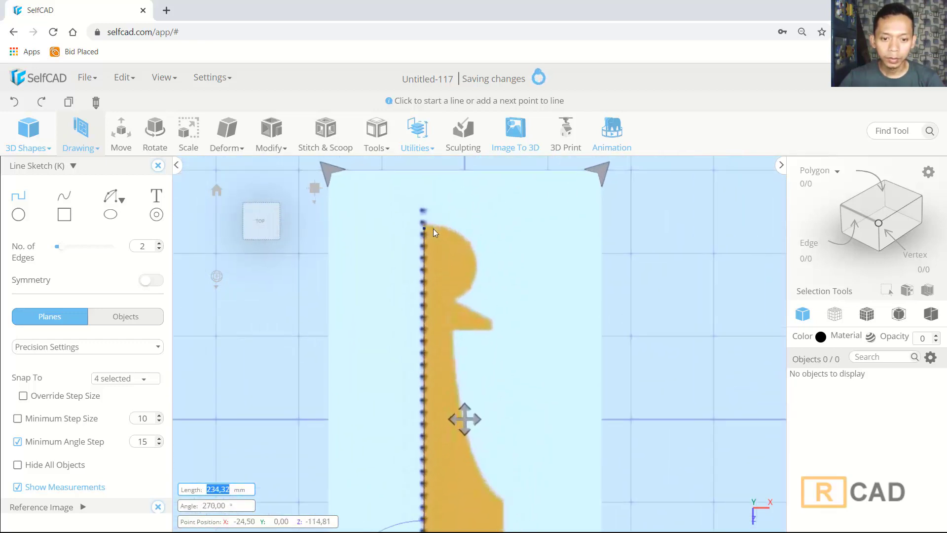
scroll(433, 228, up, 1)
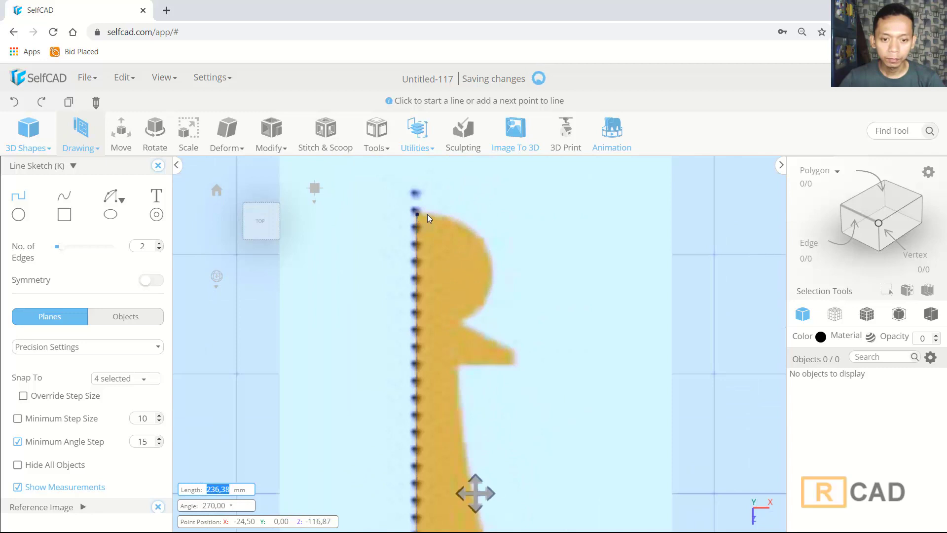
click(427, 214)
Start a 2 Points Arc at the upper end of the axis line
middle_drag(476, 224, 472, 306)
scroll(445, 265, up, 1)
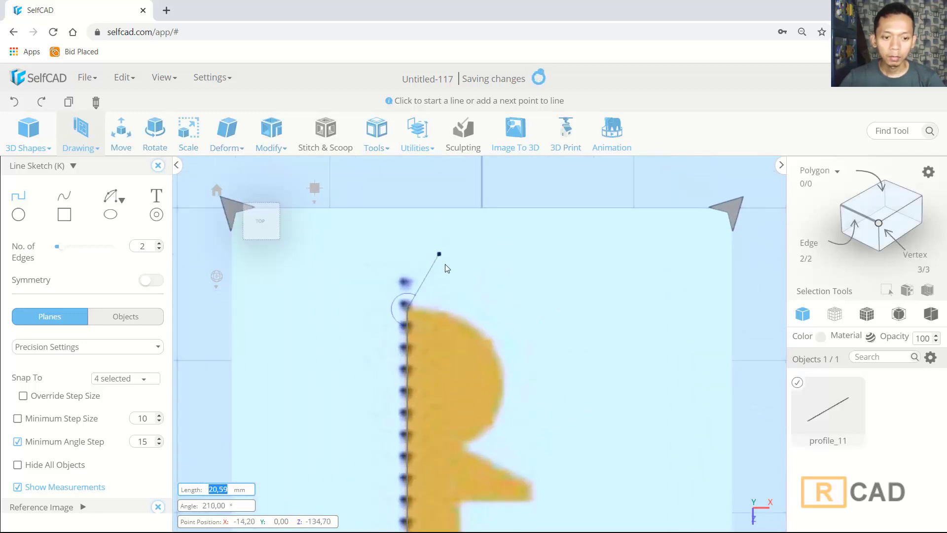
click(118, 197)
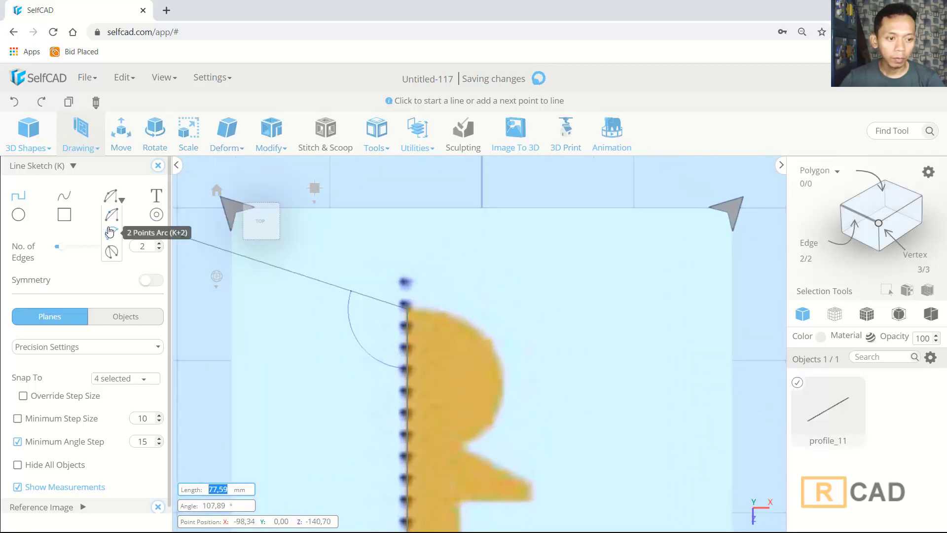
click(110, 232)
scroll(435, 322, up, 1)
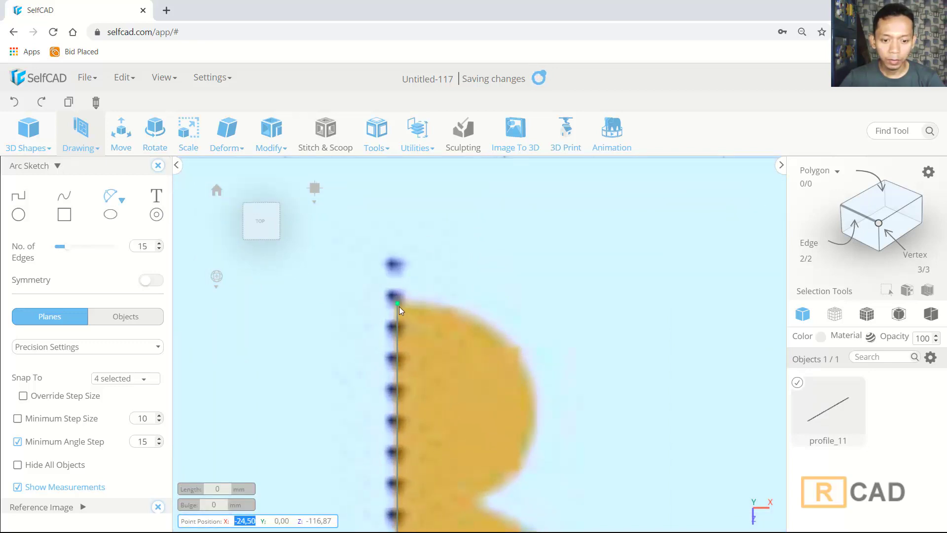
click(398, 307)
middle_drag(511, 367, 510, 349)
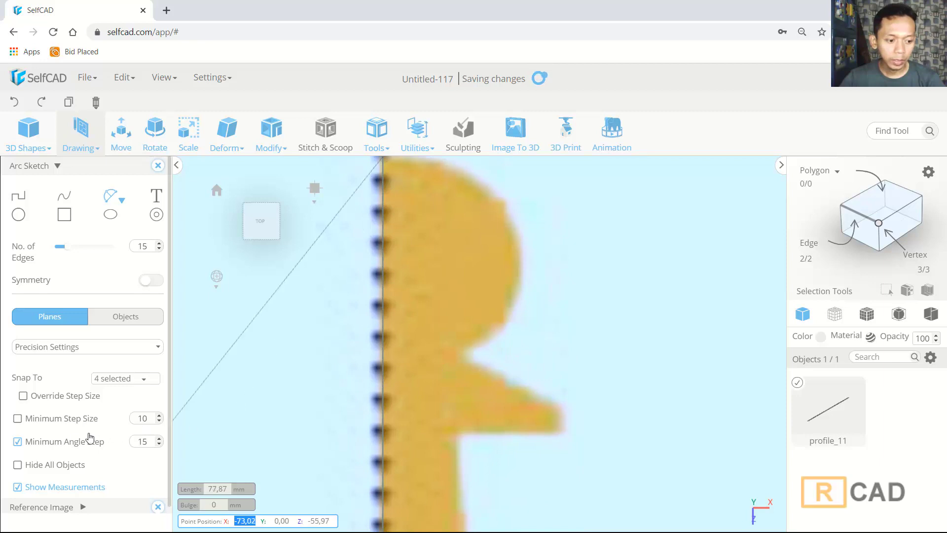
Turn off Minimum Angle Step and finish the head arc at the neck notch, with a chord of about 48 mm and a bulge of about 17 mm
click(18, 441)
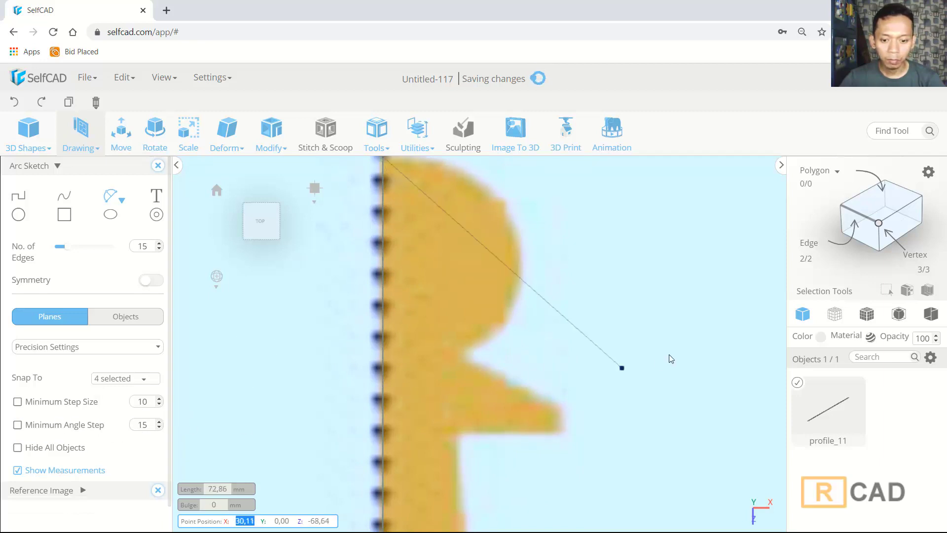
scroll(491, 338, up, 1)
scroll(494, 338, up, 1)
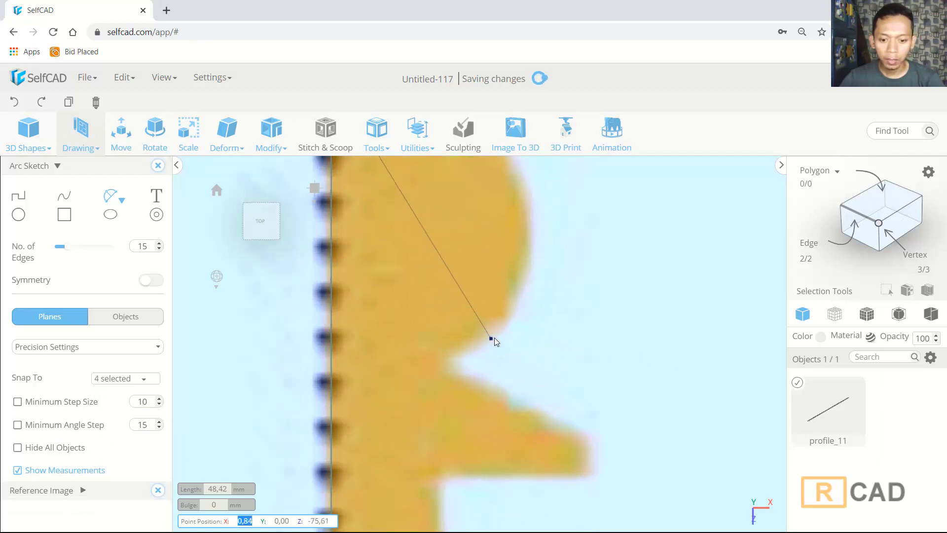
scroll(494, 339, up, 1)
scroll(473, 348, up, 2)
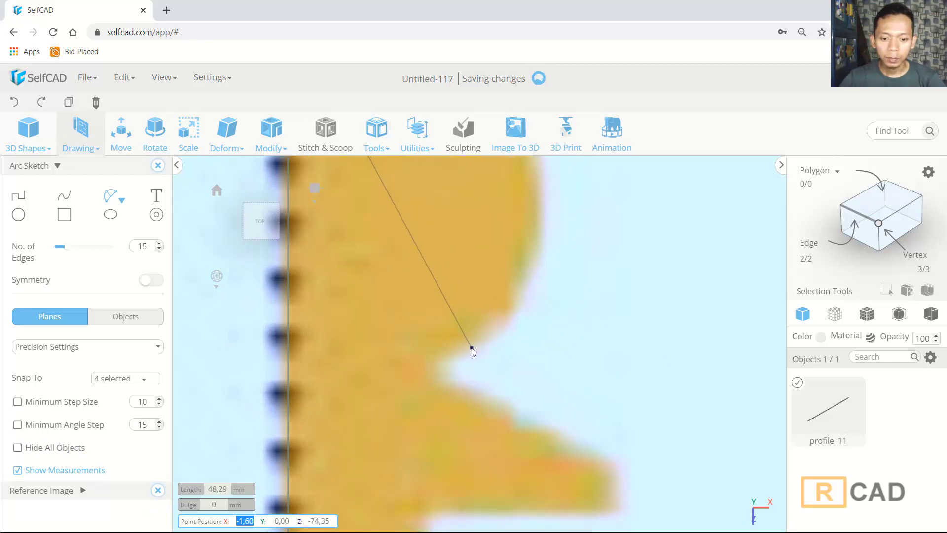
click(441, 359)
scroll(497, 340, down, 3)
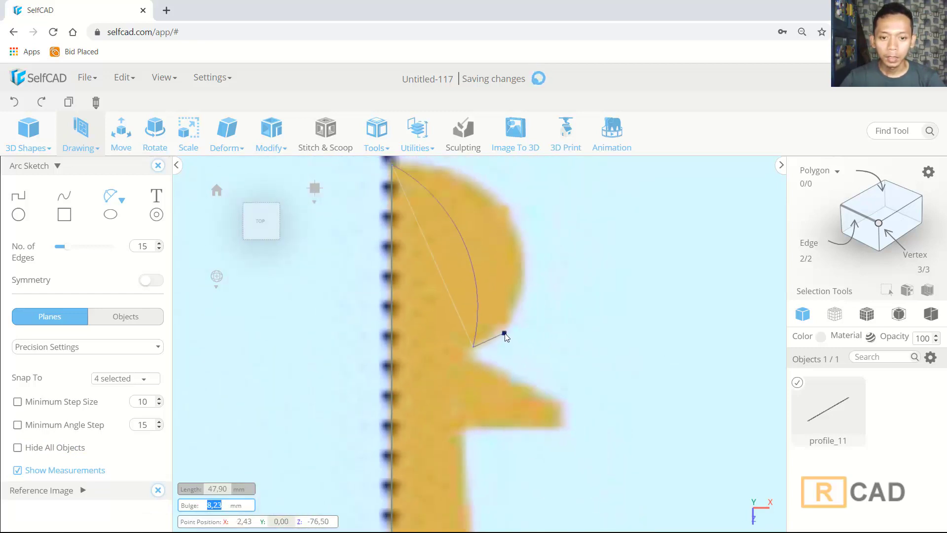
scroll(506, 331, down, 1)
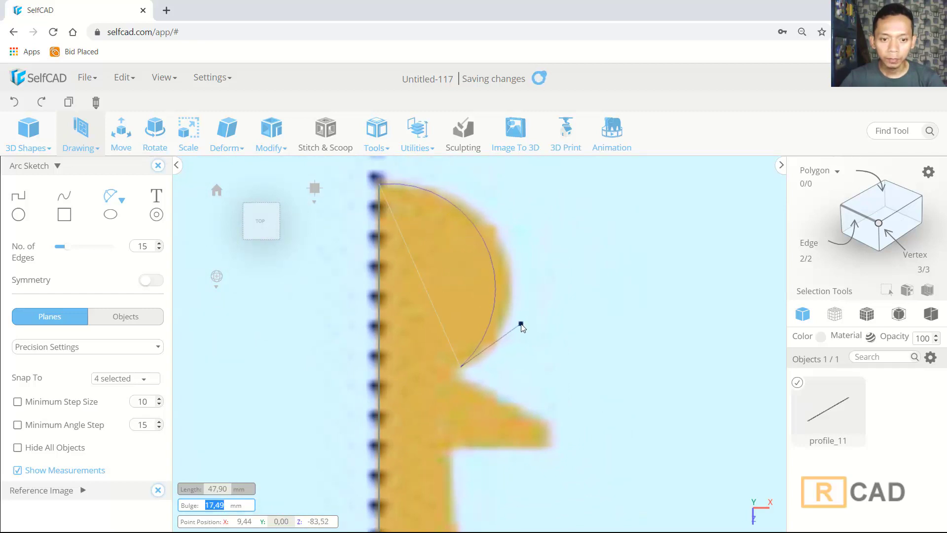
click(519, 326)
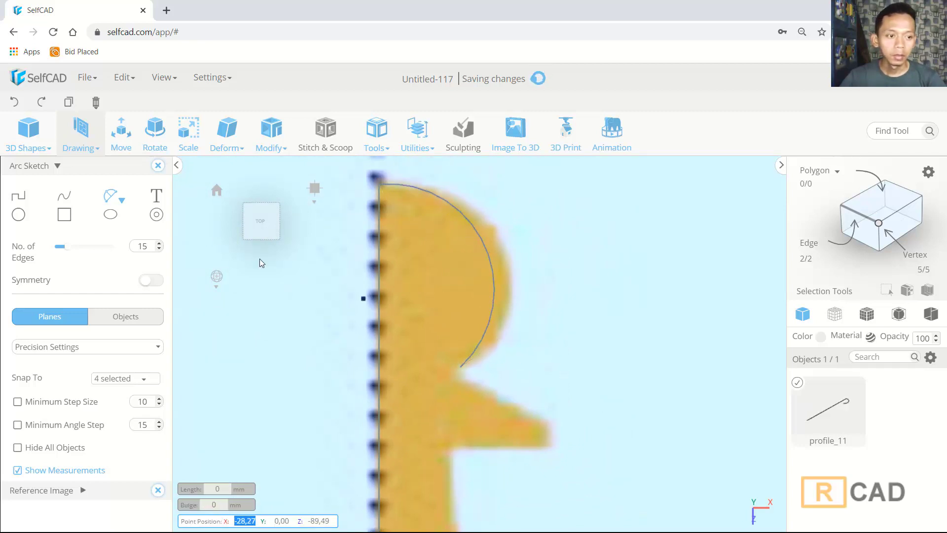
With Minimum Angle Step on, trace the collar in connected lines: short vertical neck, about 24 mm slope at 120°, vertical edge, about 21 mm underside
click(18, 196)
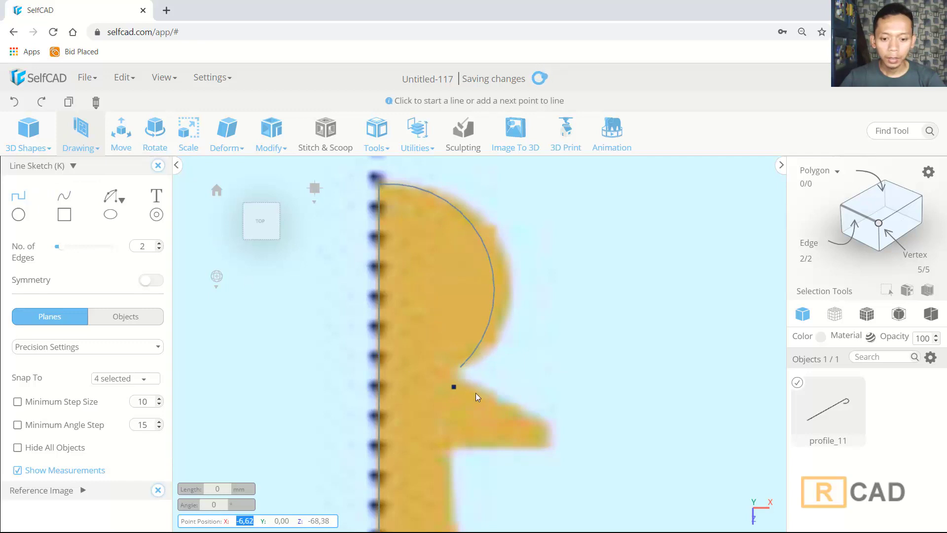
scroll(476, 392, up, 3)
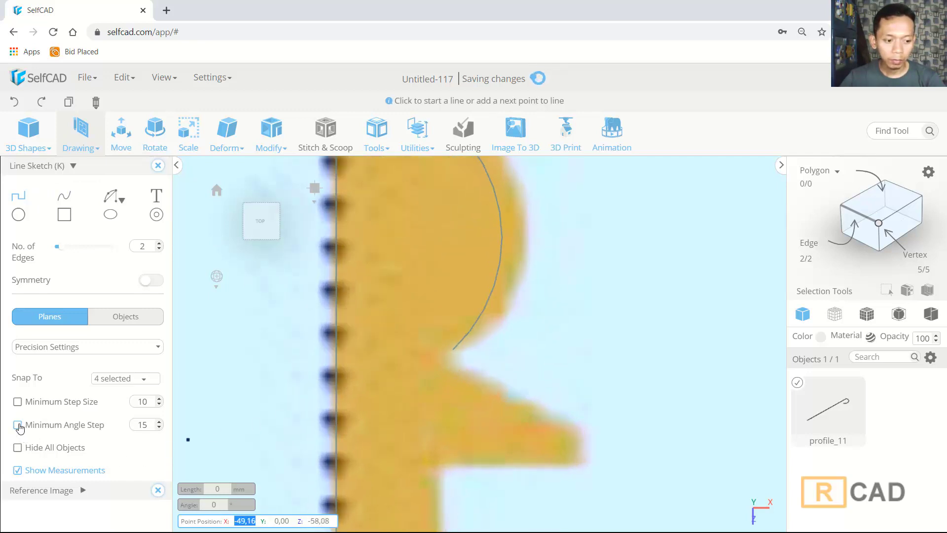
click(18, 425)
click(452, 356)
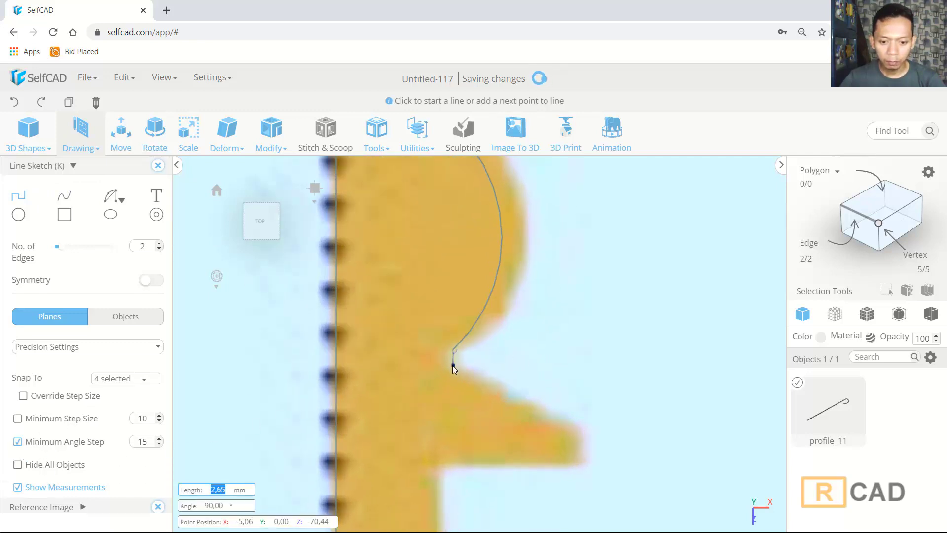
click(454, 367)
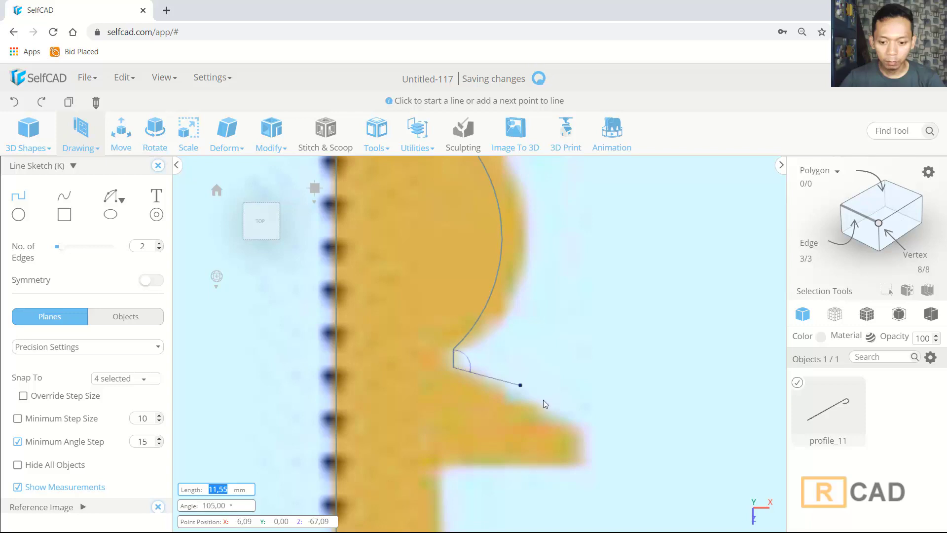
click(580, 437)
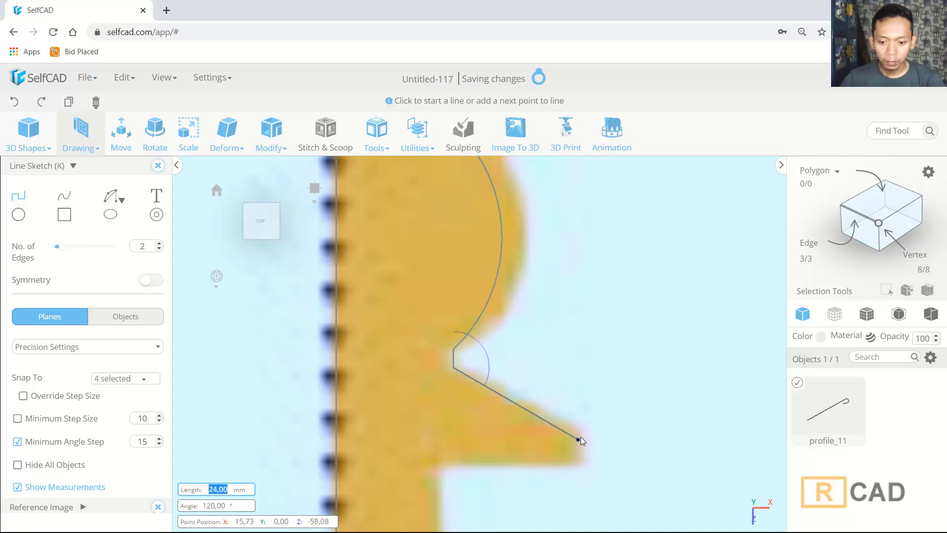
click(577, 471)
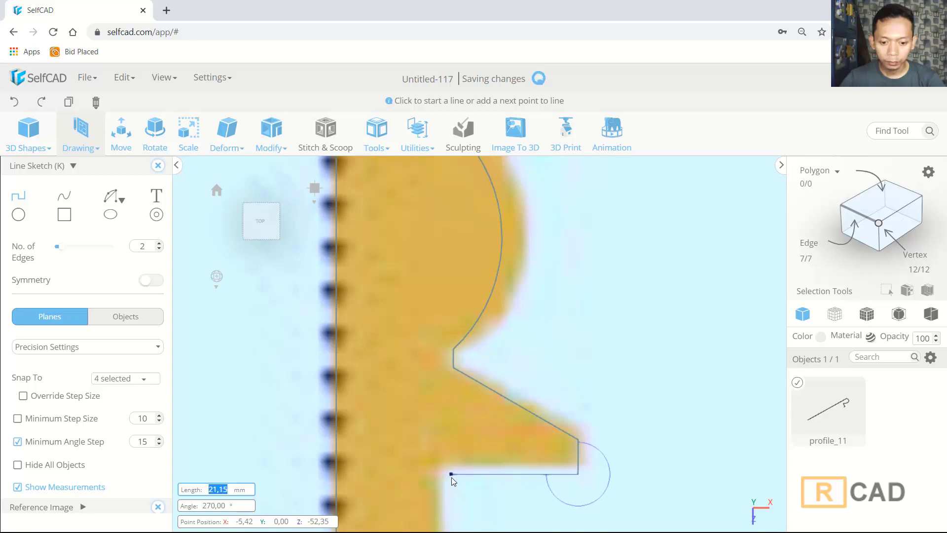
click(451, 474)
Turn off Minimum Angle Step and start an arc at the inner end of the collar's underside
mouse_move(452, 477)
right_down()
mouse_move(549, 432)
mouse_move(543, 252)
right_up()
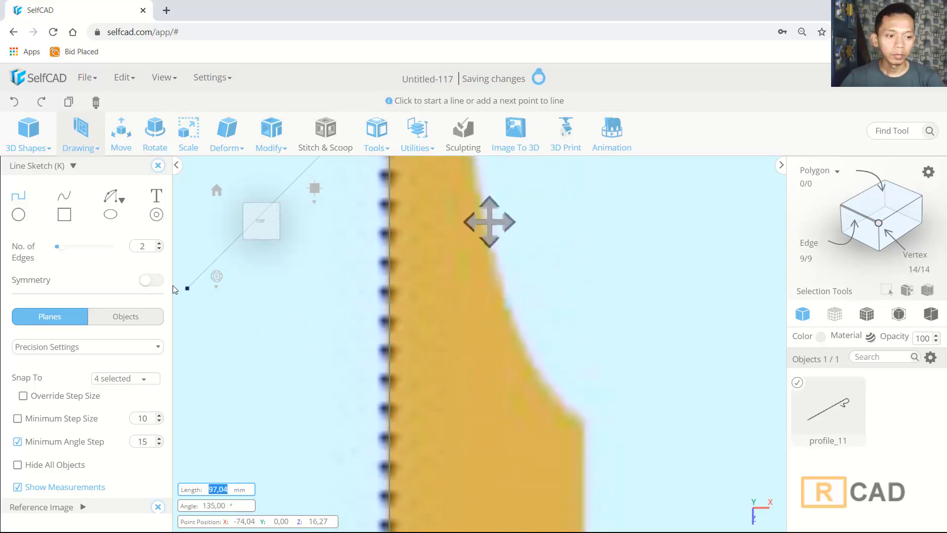
click(111, 198)
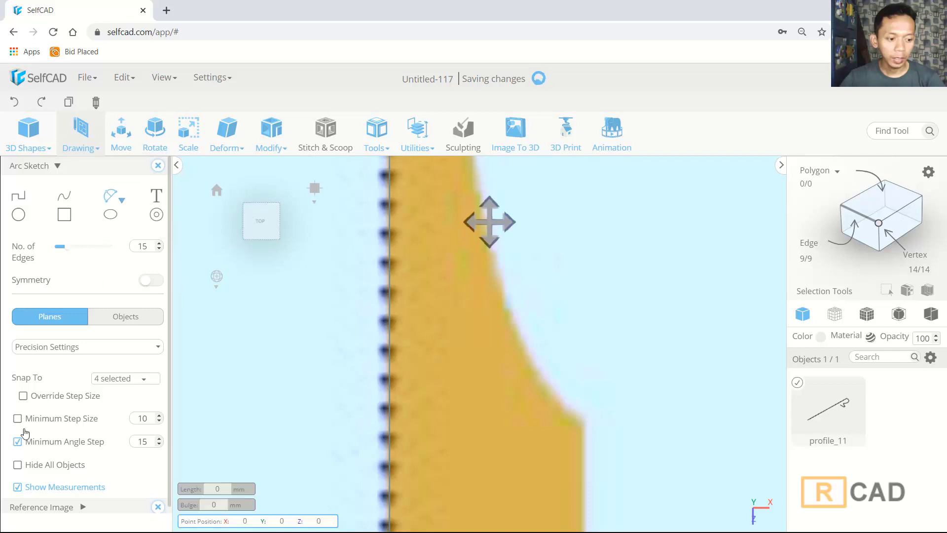
click(17, 441)
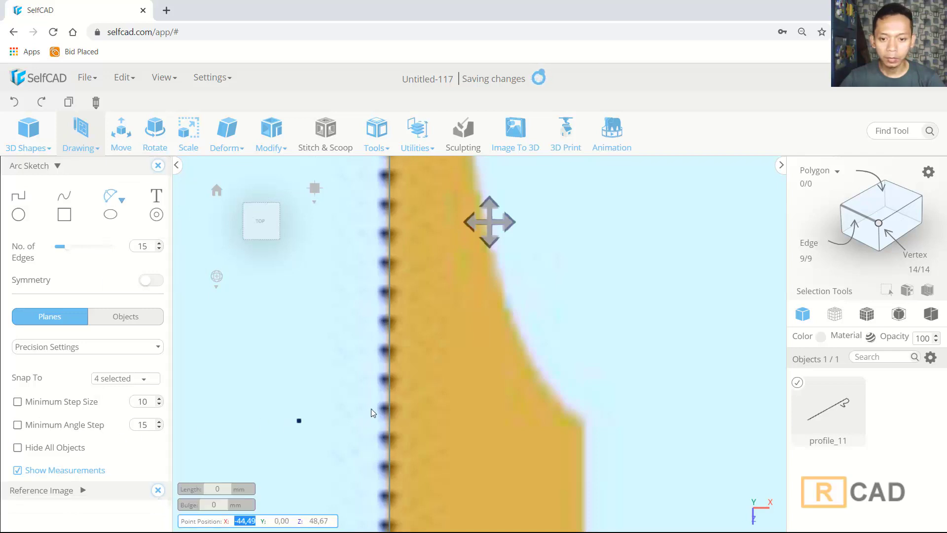
right_drag(529, 300, 519, 337)
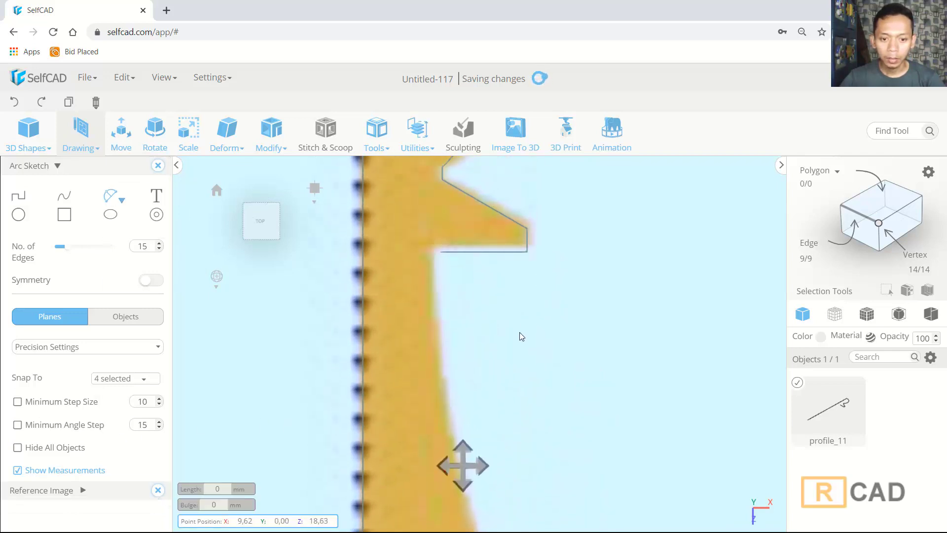
click(440, 251)
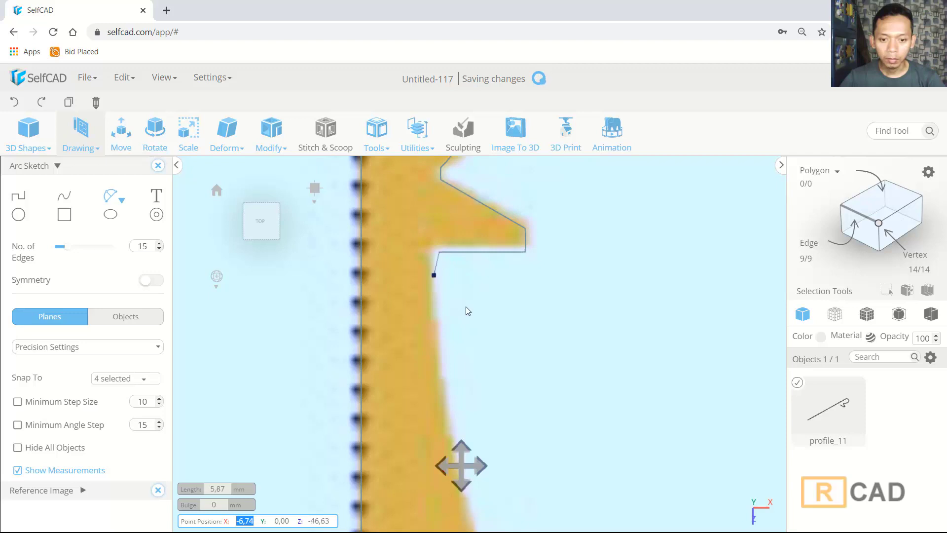
Show the sketch's vertices and finish the arc along the upper body curve, with a chord of about 75 mm and a bulge of about 4 mm
click(869, 317)
scroll(527, 292, down, 2)
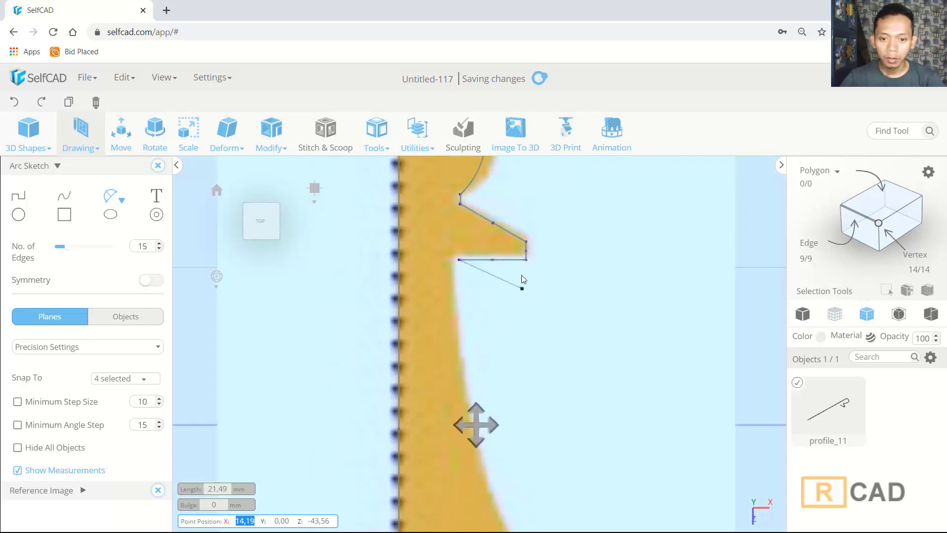
middle_drag(469, 347, 468, 315)
scroll(475, 314, up, 2)
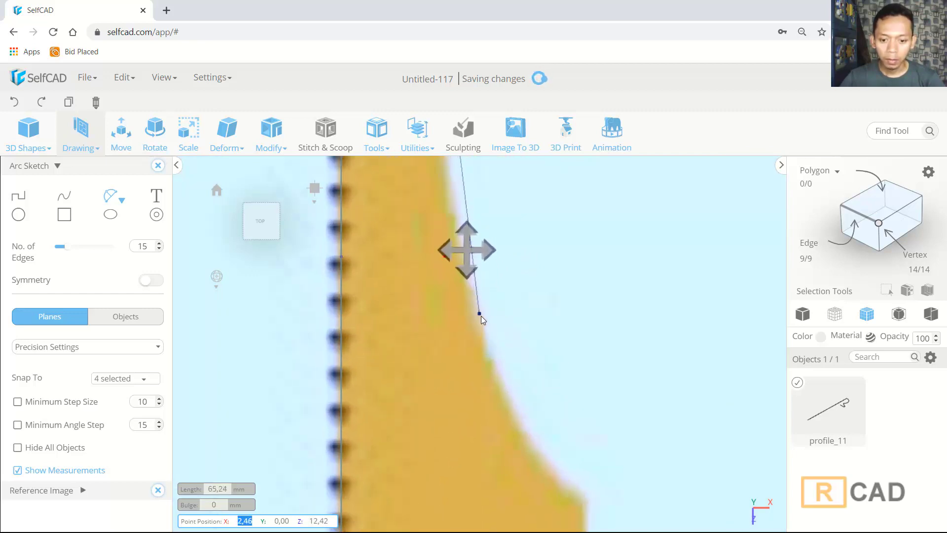
click(492, 360)
scroll(545, 353, down, 2)
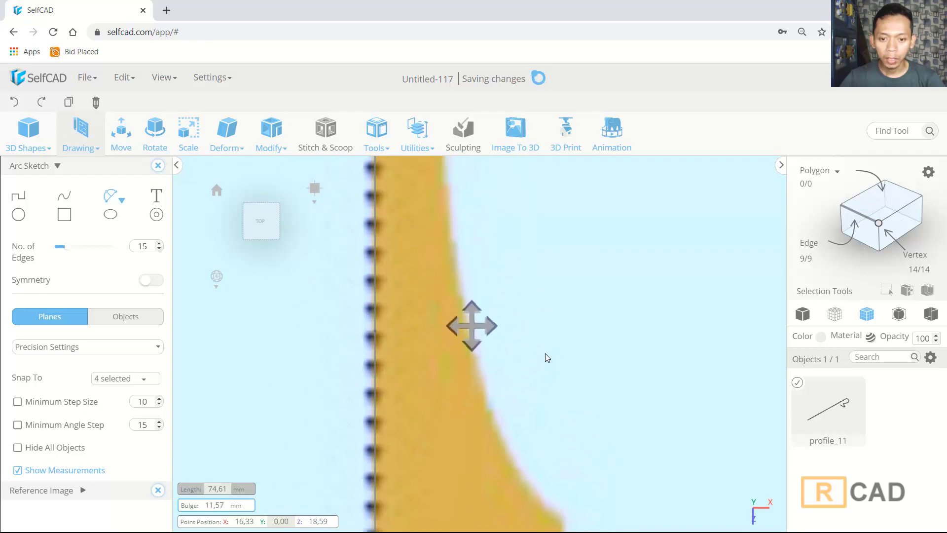
middle_drag(546, 354, 534, 366)
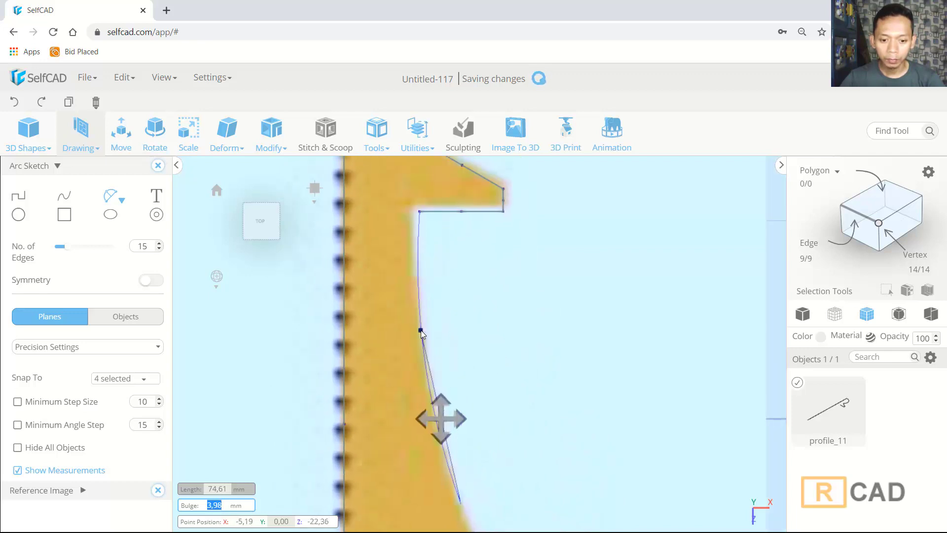
click(426, 333)
Draw a second arc of about 31 mm chord from the first body arc's lower end to just above the base block's upper corner
scroll(507, 348, down, 2)
middle_drag(518, 358, 505, 327)
click(422, 265)
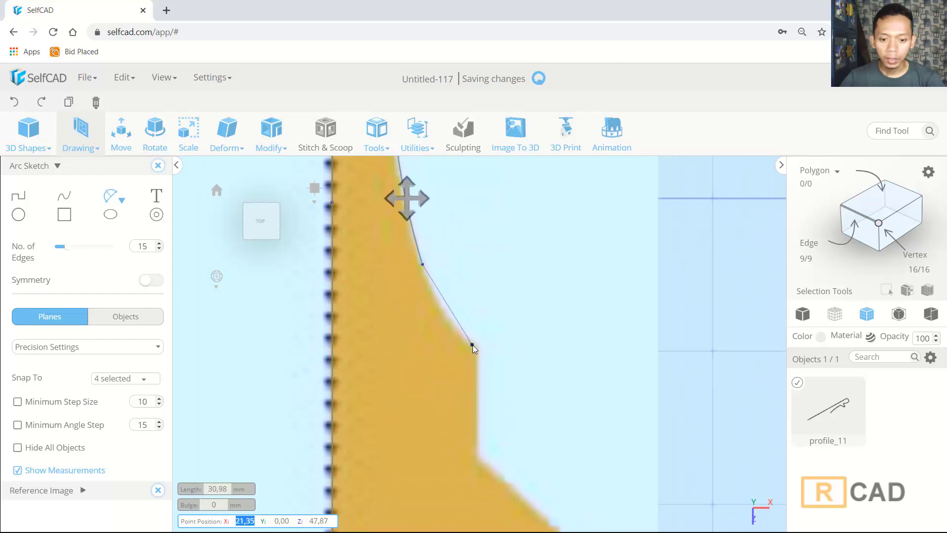
scroll(472, 346, up, 2)
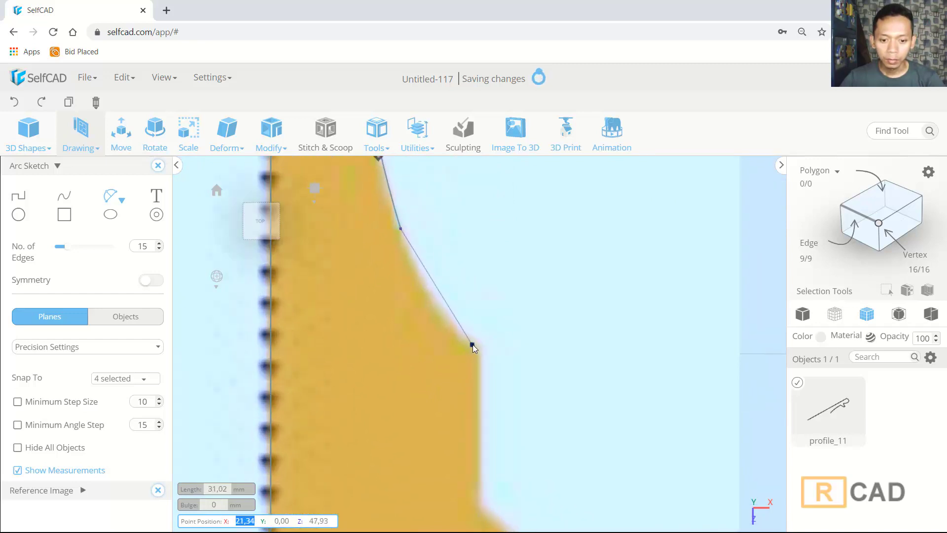
click(473, 345)
click(450, 325)
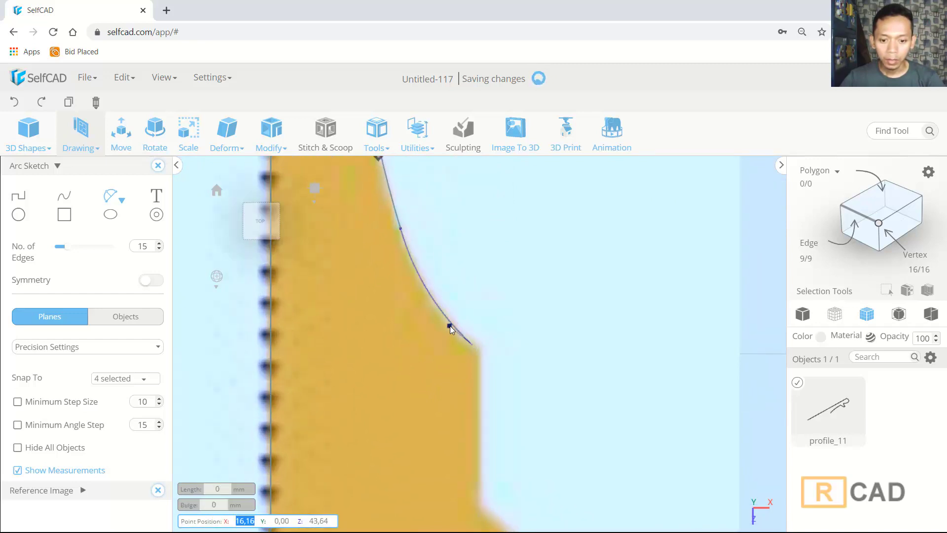
Round the base block's upper corner with a small arc, chord about 3.9 mm and bulge about 0.6 mm
scroll(478, 356, up, 1)
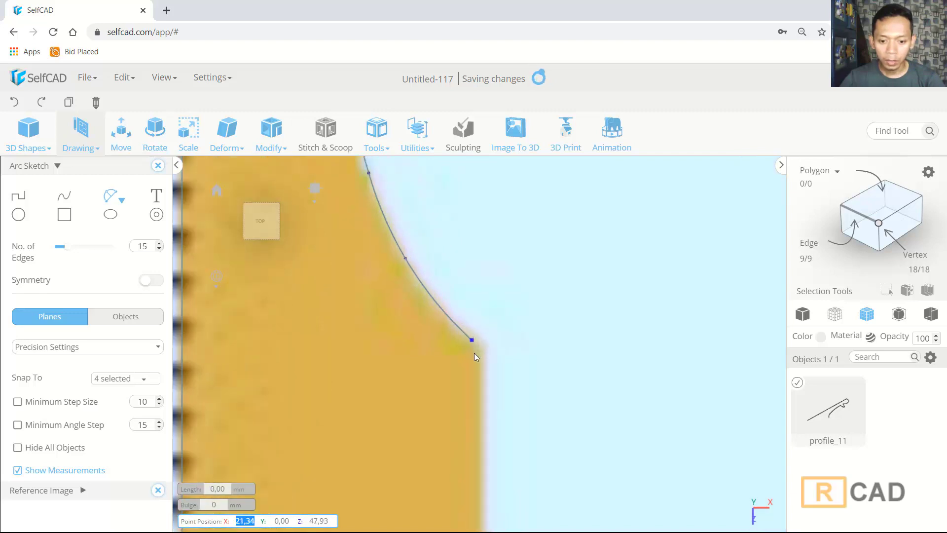
click(484, 362)
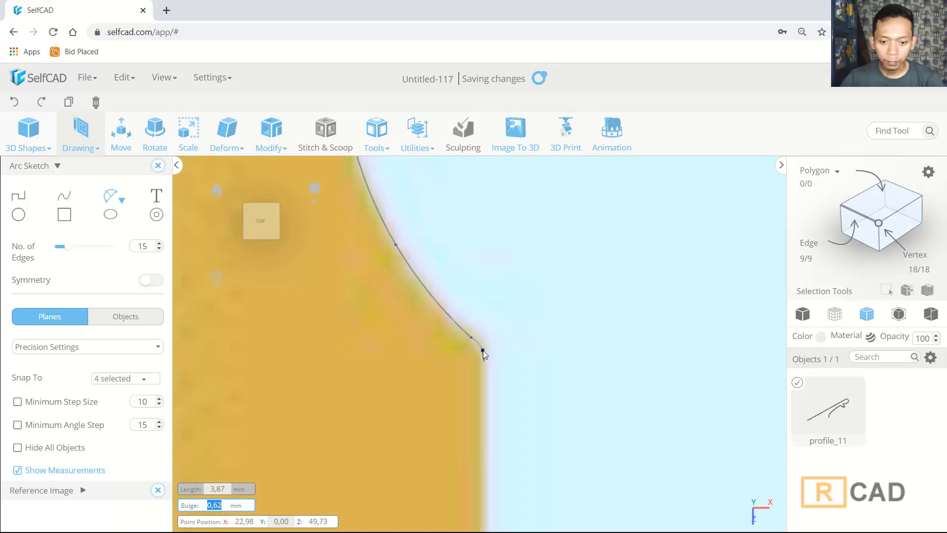
click(483, 350)
scroll(535, 381, down, 2)
middle_drag(535, 380, 531, 358)
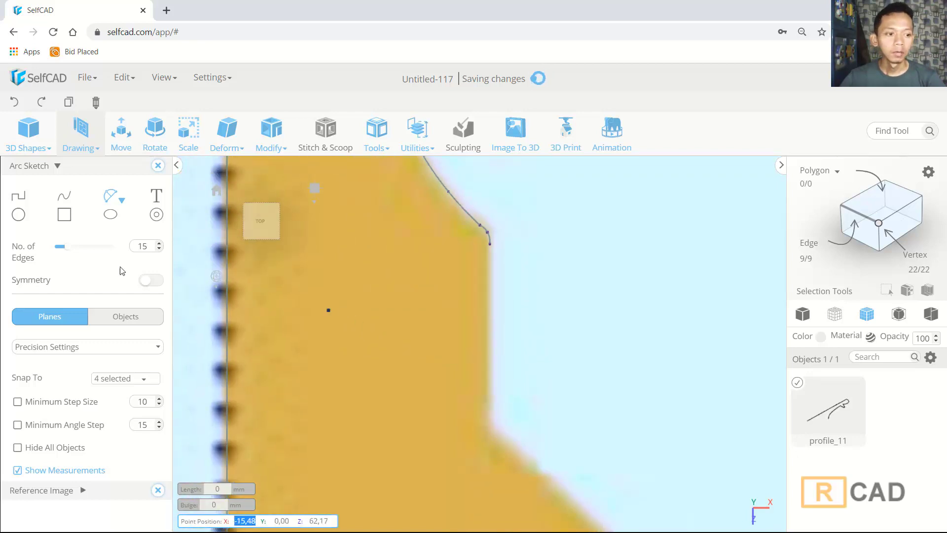
With Minimum Angle Step on, draw a vertical line about 33 mm long down the base block from the small corner arc
click(19, 196)
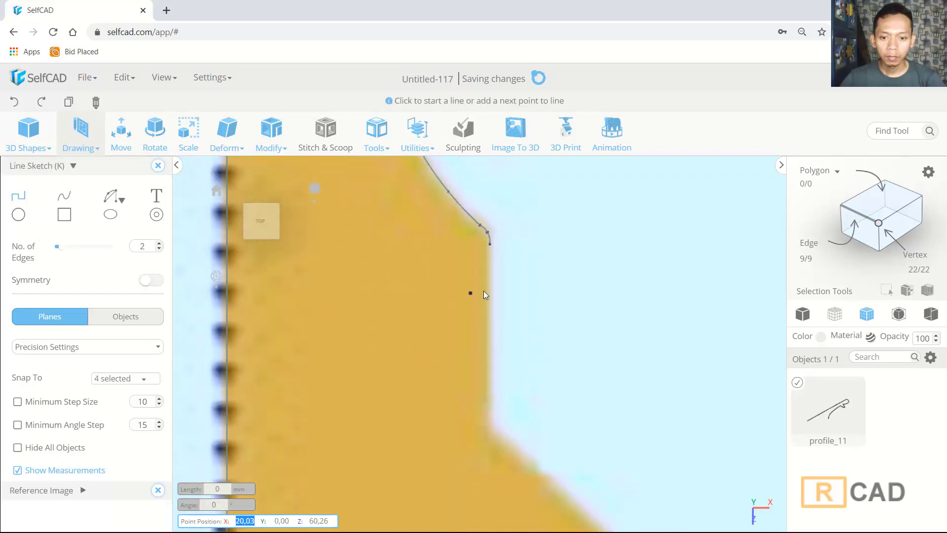
click(490, 250)
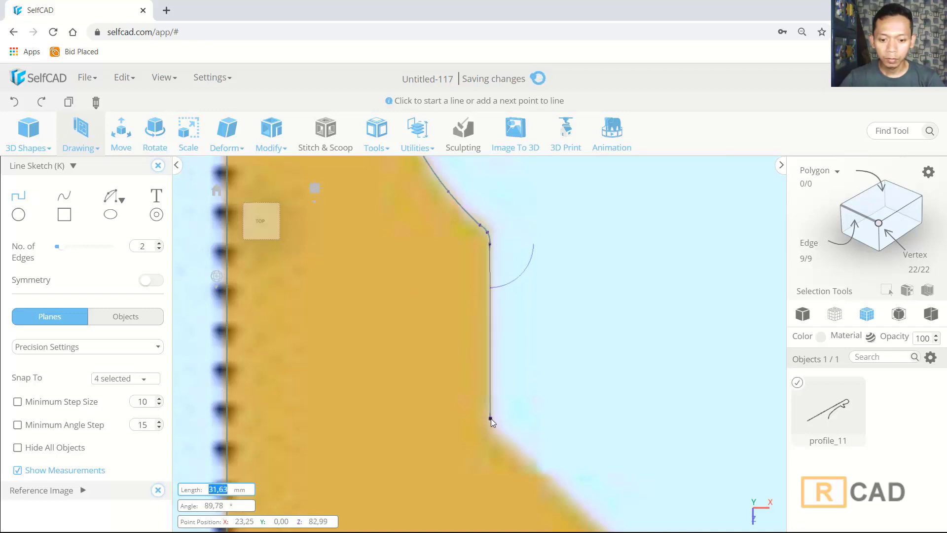
click(17, 425)
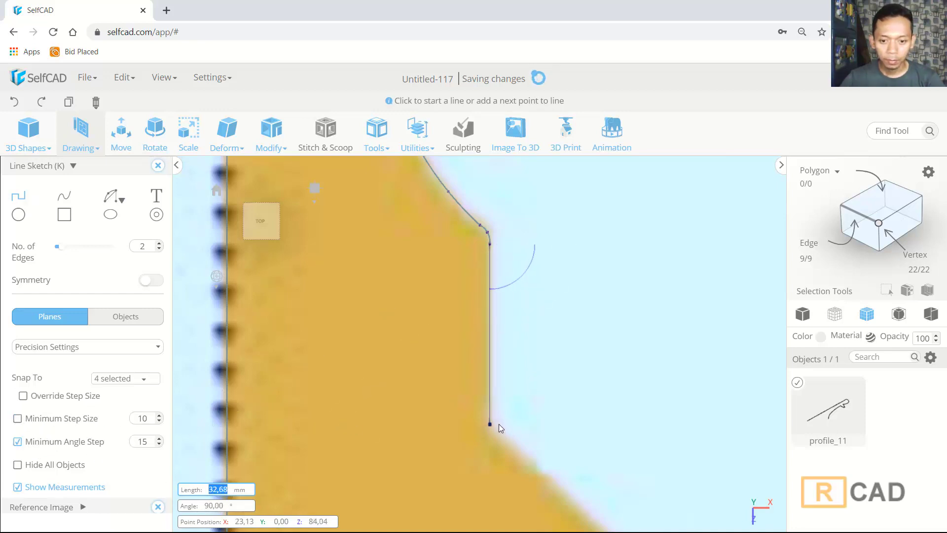
click(498, 424)
Continue with a 135° slope to the foot's outer corner and a vertical line past the foot's bottom edge, ending the line chain
scroll(568, 419, down, 3)
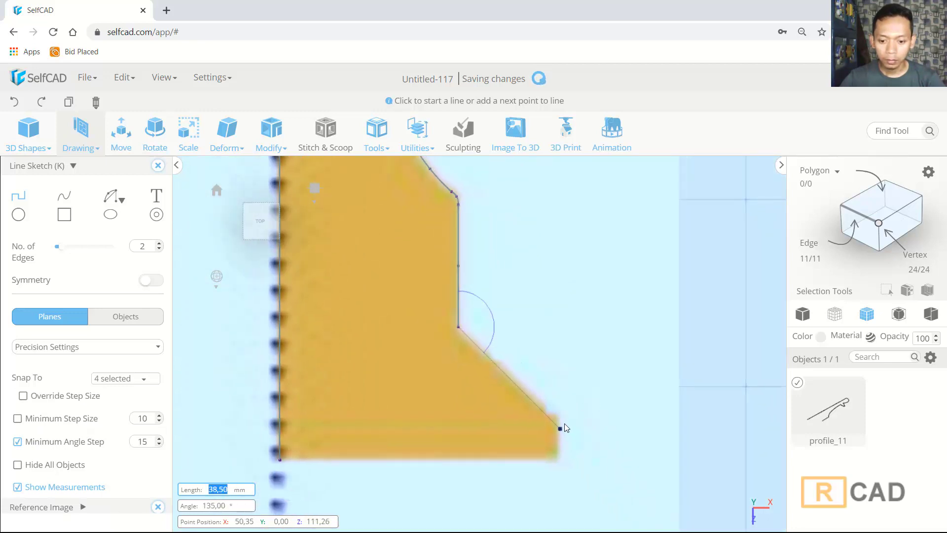
click(558, 424)
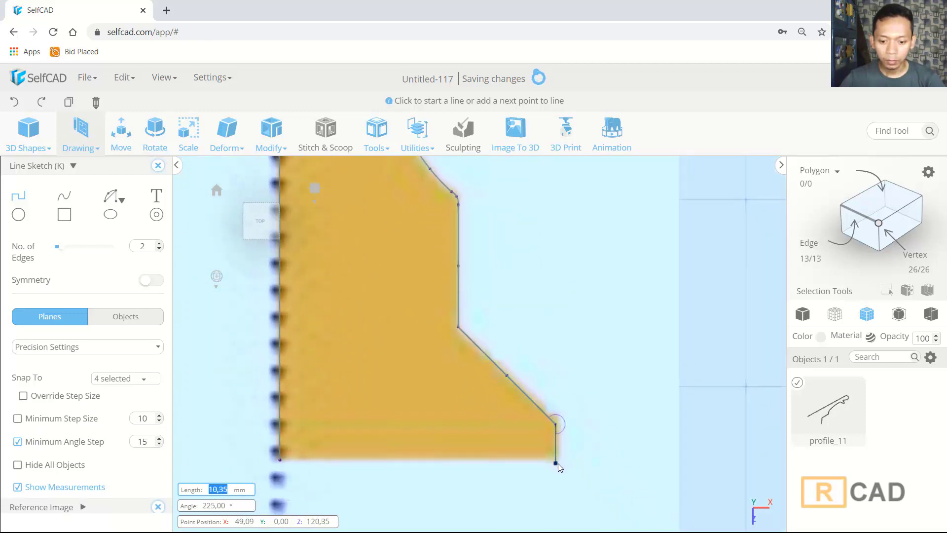
click(556, 476)
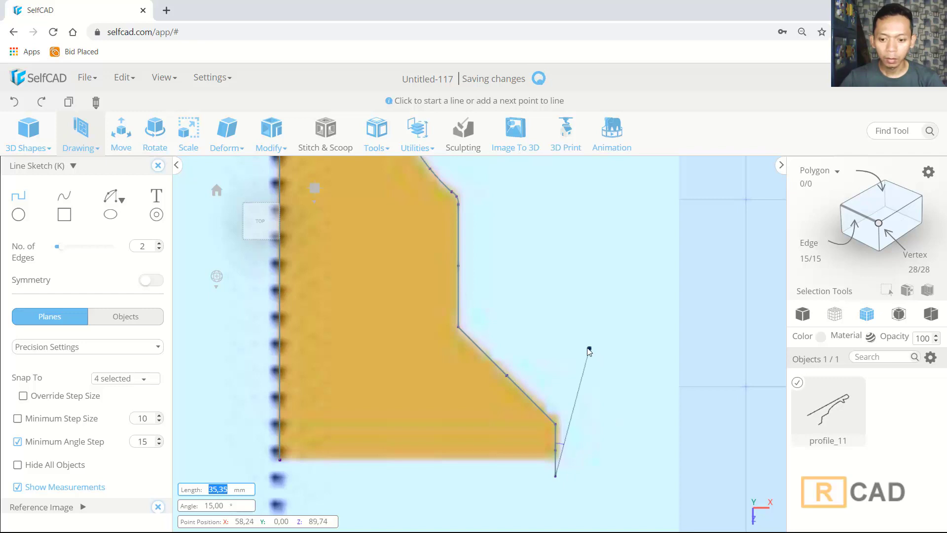
click(18, 197)
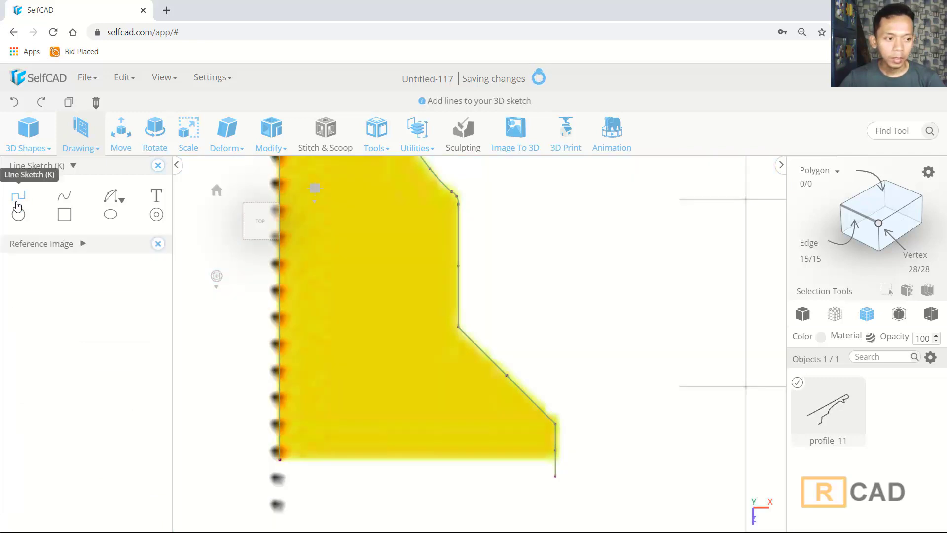
Draw a horizontal line about 80 mm long from the axis's lower end across the foot's bottom, and close the sketch
click(20, 198)
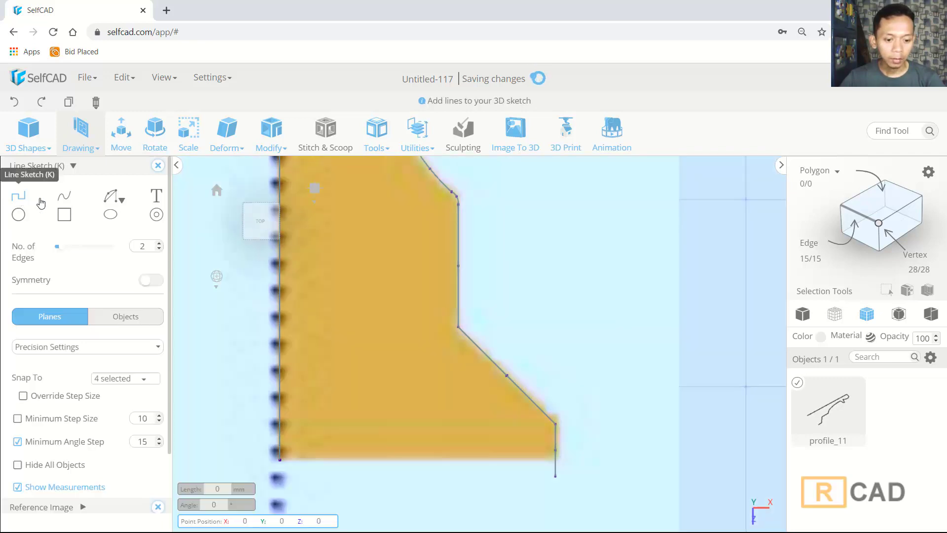
click(280, 460)
click(581, 460)
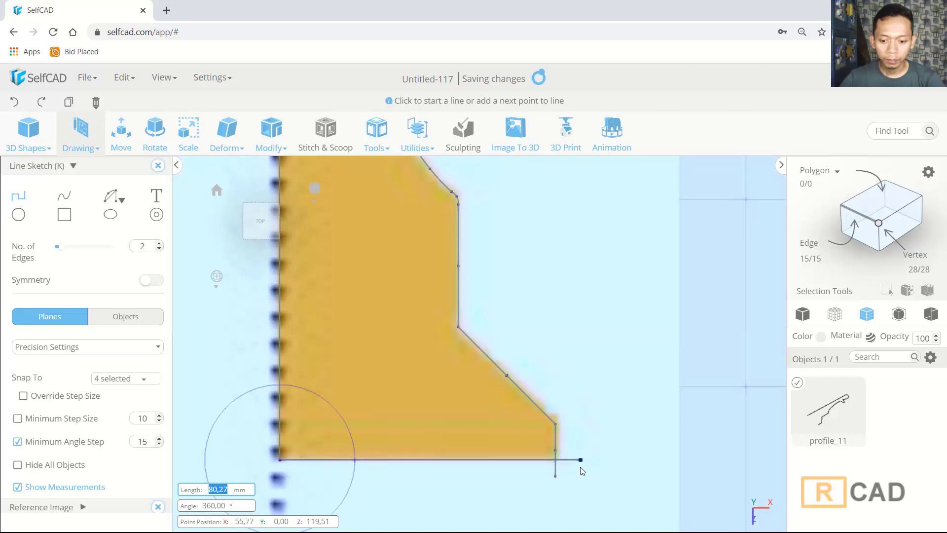
click(158, 167)
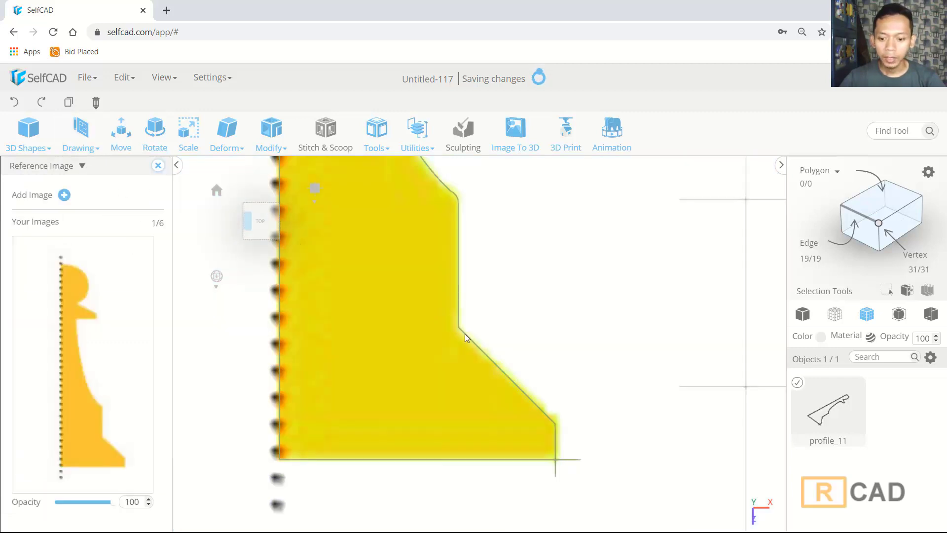
Delete the two short edges that overhang the profile at the foot's lower outer corner
click(864, 223)
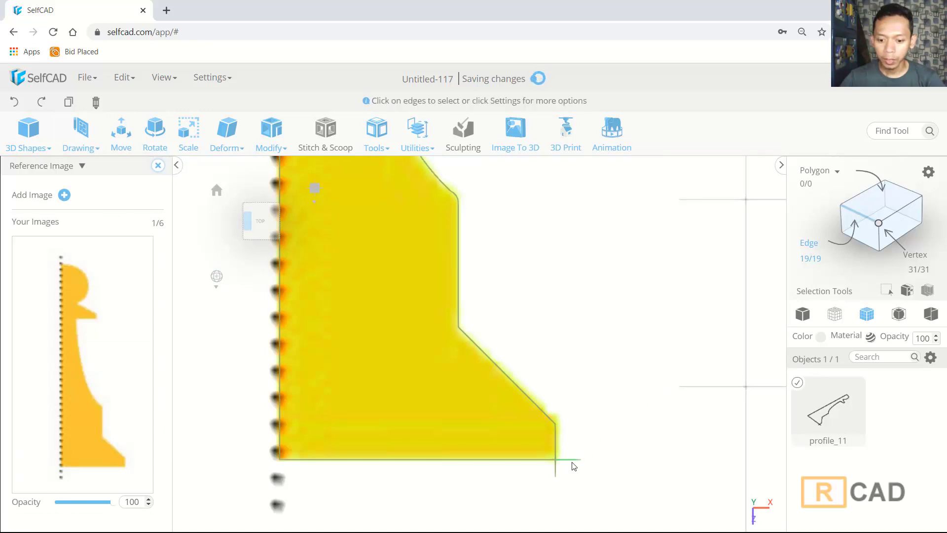
click(557, 472)
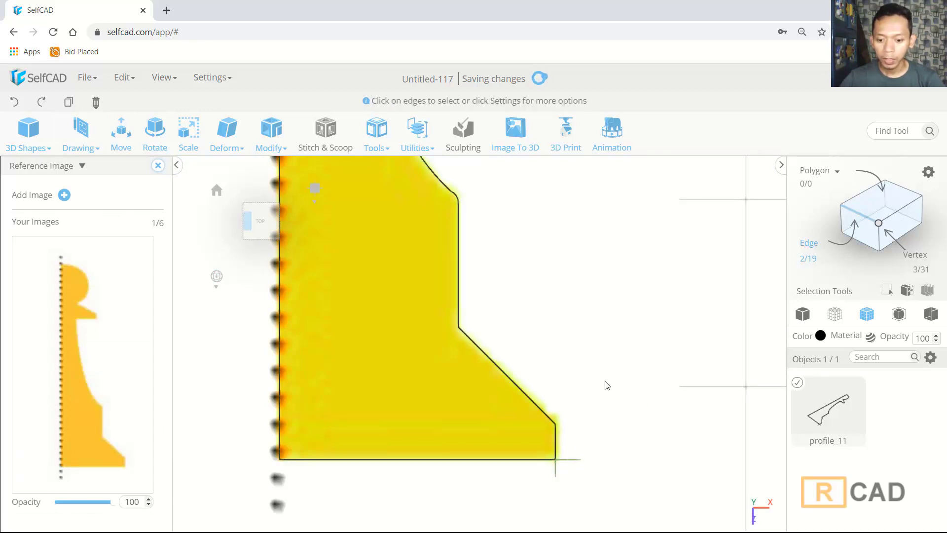
key(Delete)
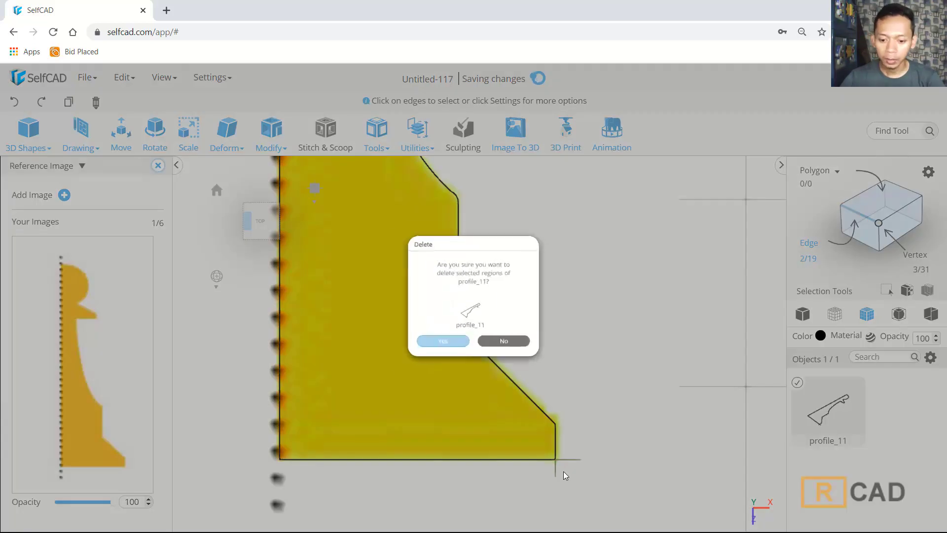
click(432, 356)
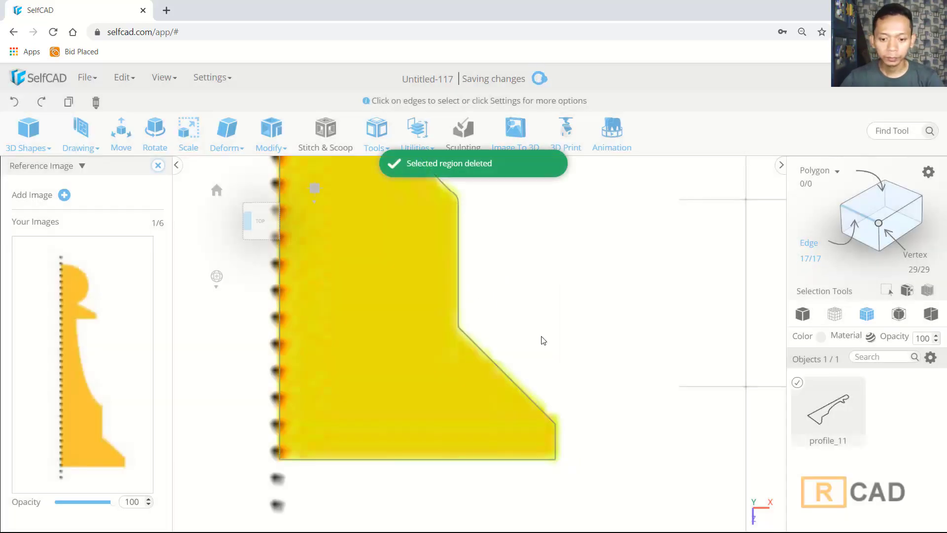
Revolve the closed half-profile 360° with 12 segments around its long straight axis edge
scroll(544, 337, down, 3)
right_drag(545, 229, 557, 357)
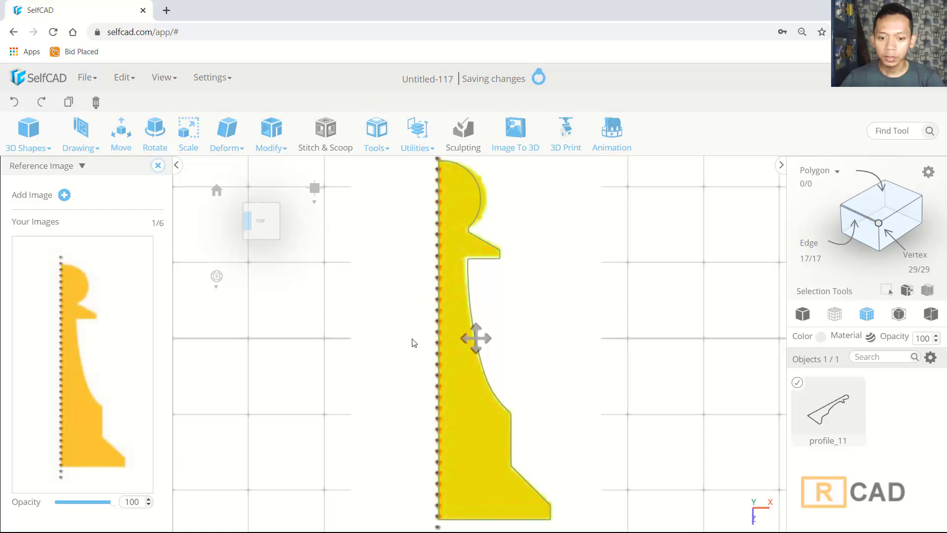
drag(432, 358, 560, 337)
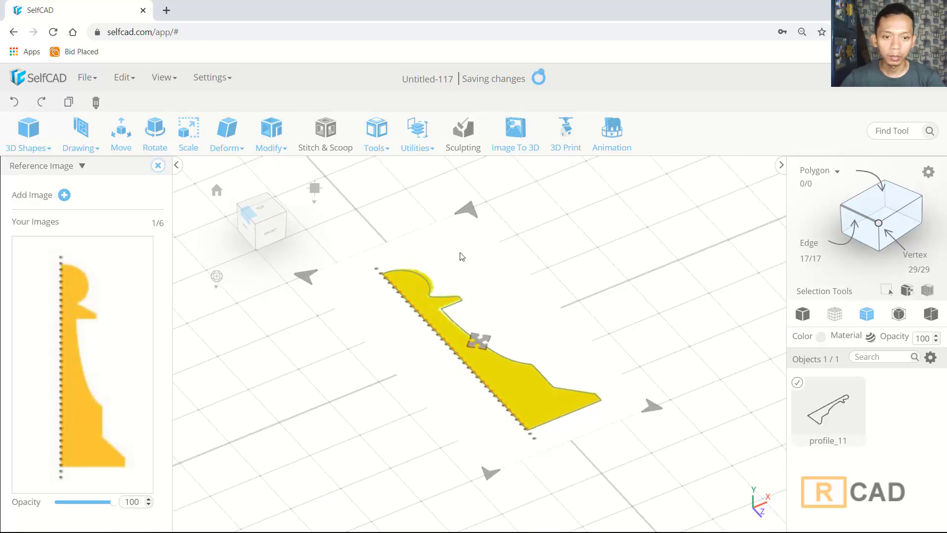
click(375, 131)
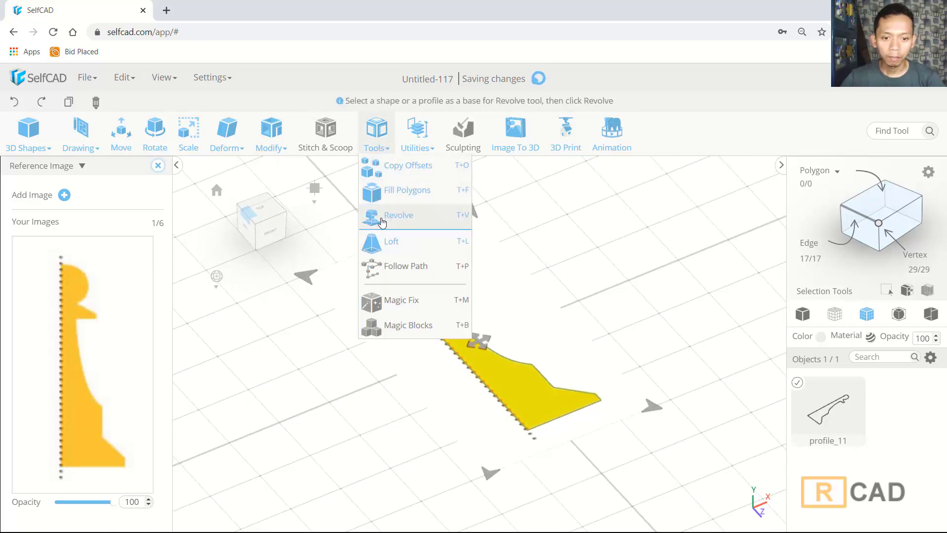
click(383, 223)
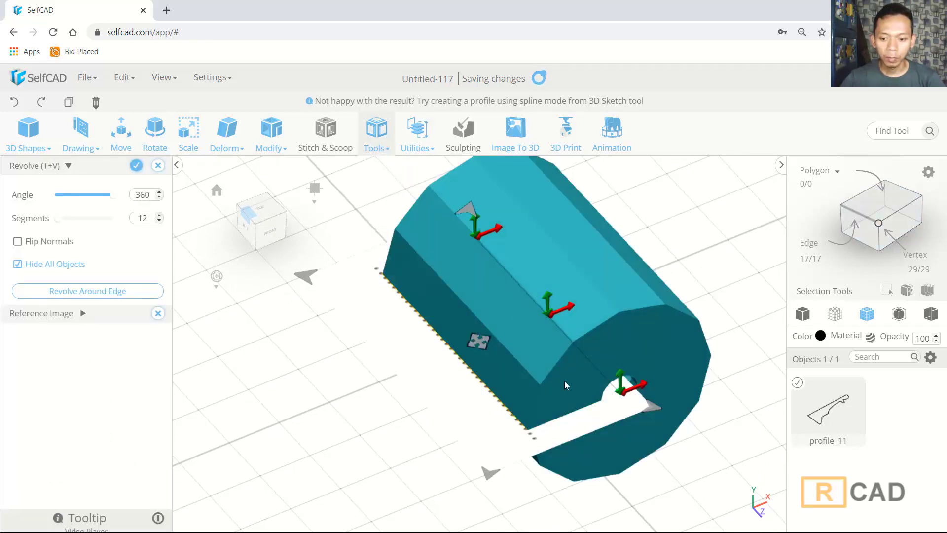
right_drag(691, 302, 653, 268)
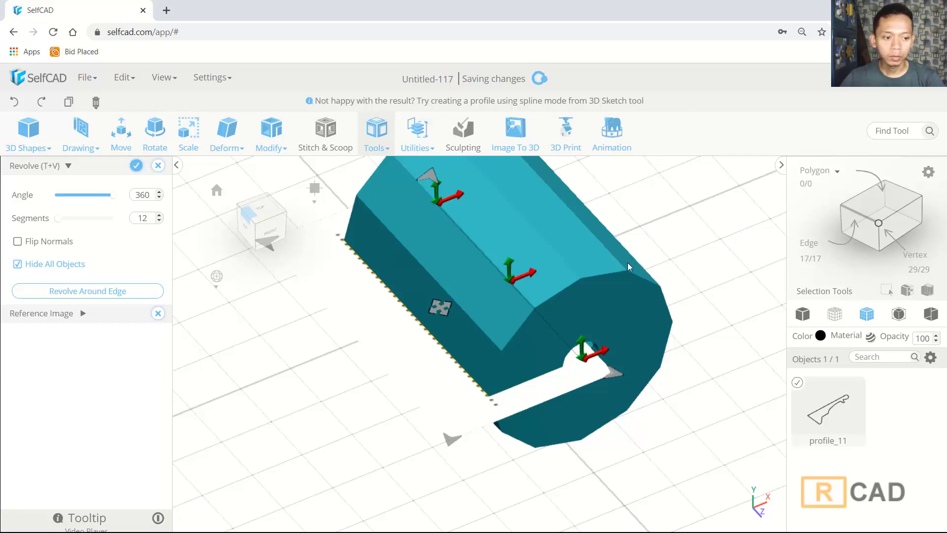
click(104, 292)
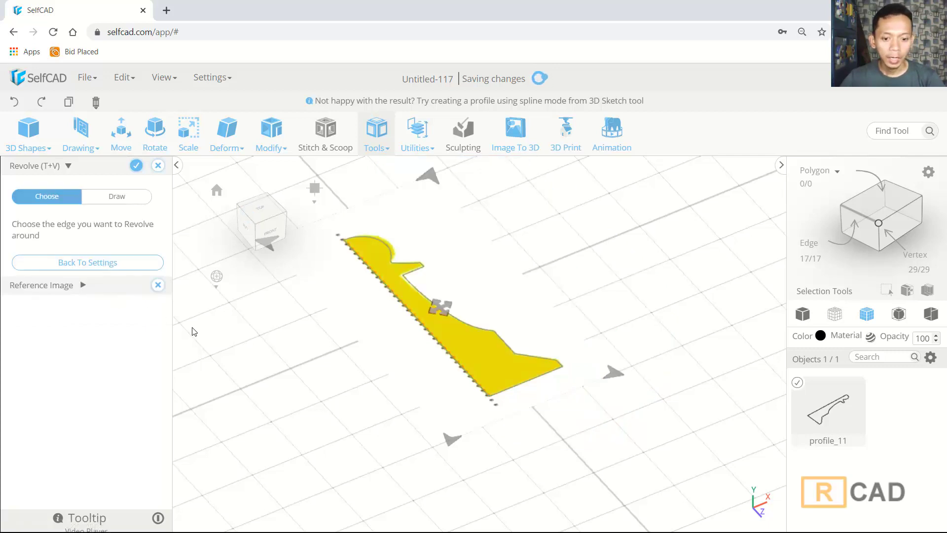
click(464, 374)
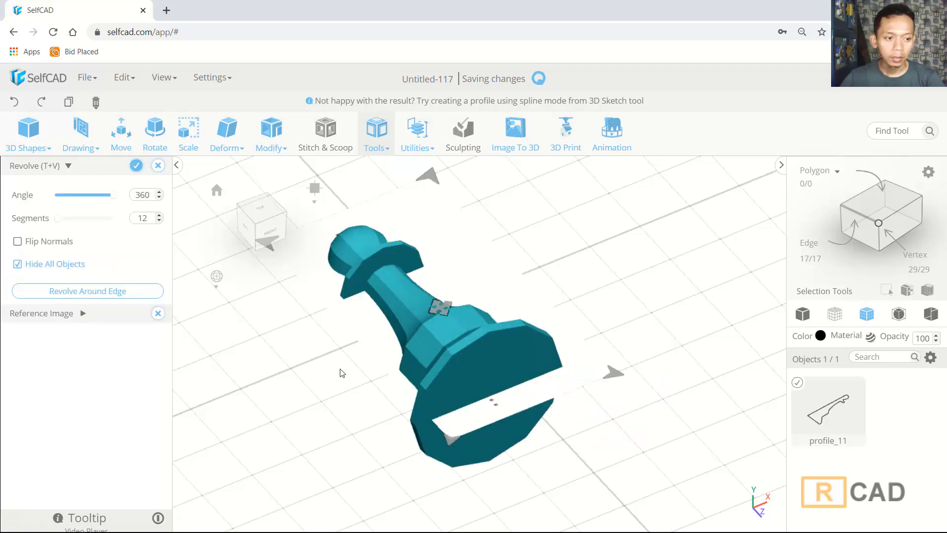
click(135, 166)
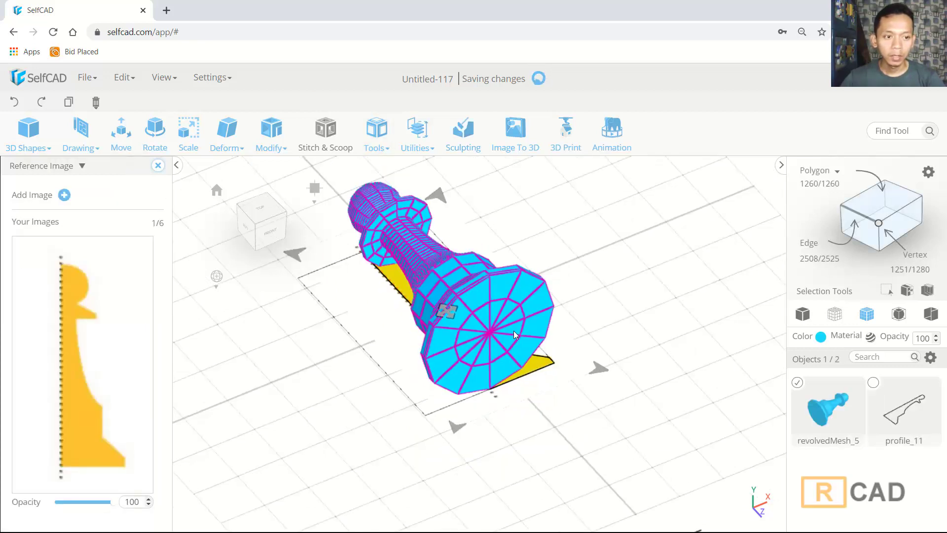
Rotate the revolved pawn so that it stands upright on its base
click(154, 130)
middle_drag(450, 372, 463, 403)
drag(435, 283, 444, 187)
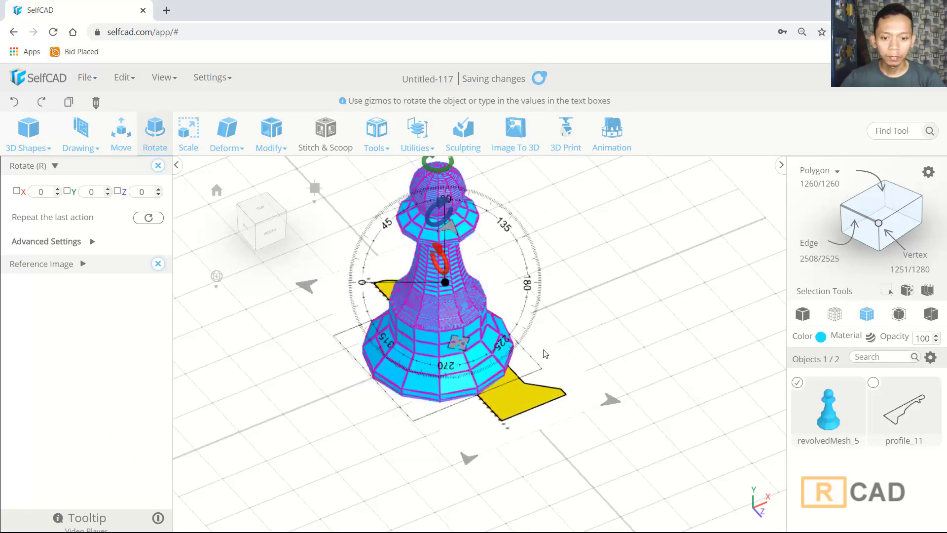
Apply Round object to the upright pawn with smoothness 3 and display it as a solid without mesh edges
scroll(584, 363, down, 1)
middle_drag(569, 354, 575, 373)
right_drag(573, 353, 630, 344)
click(255, 141)
click(266, 143)
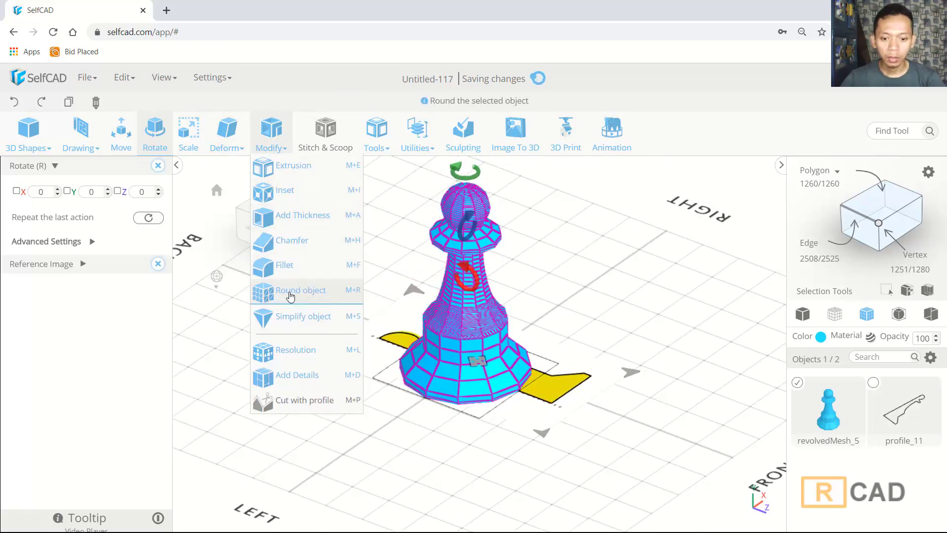
click(290, 295)
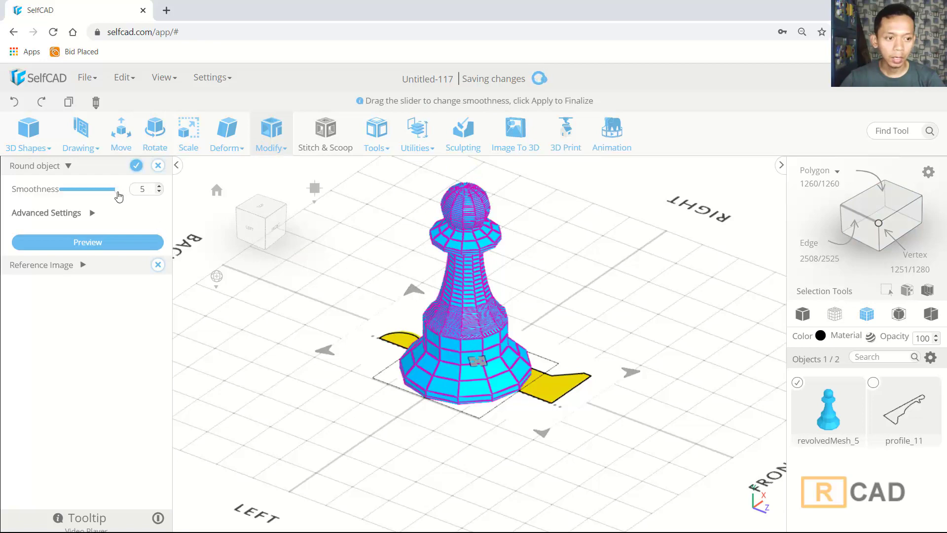
drag(118, 196, 99, 196)
click(121, 242)
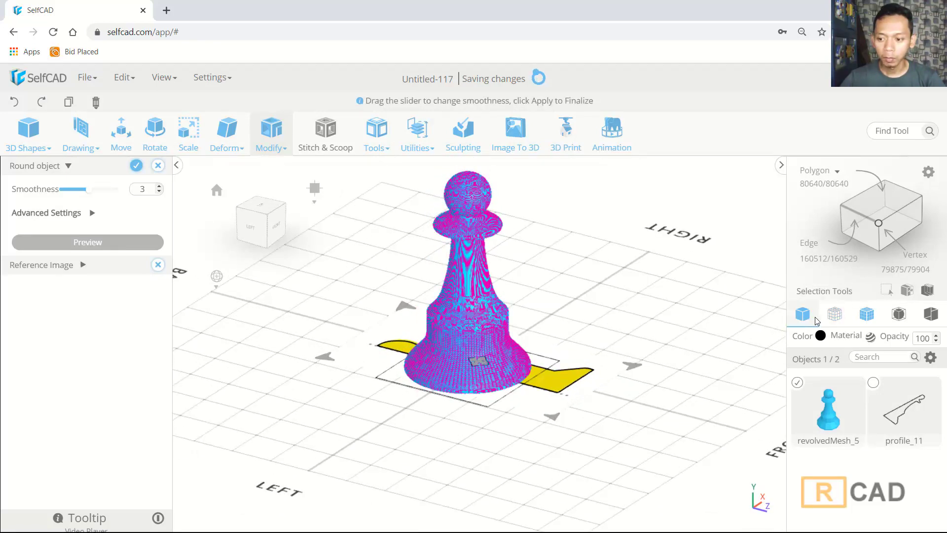
click(866, 314)
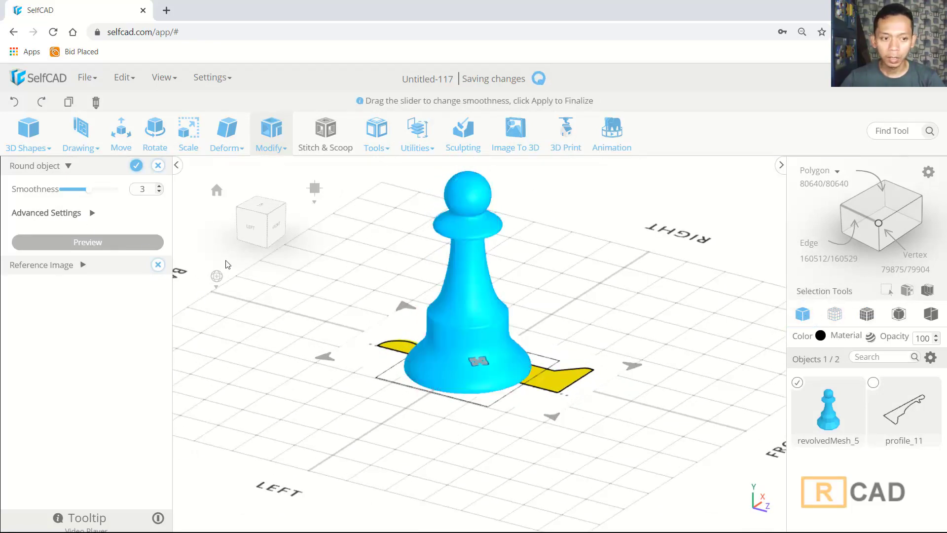
click(136, 166)
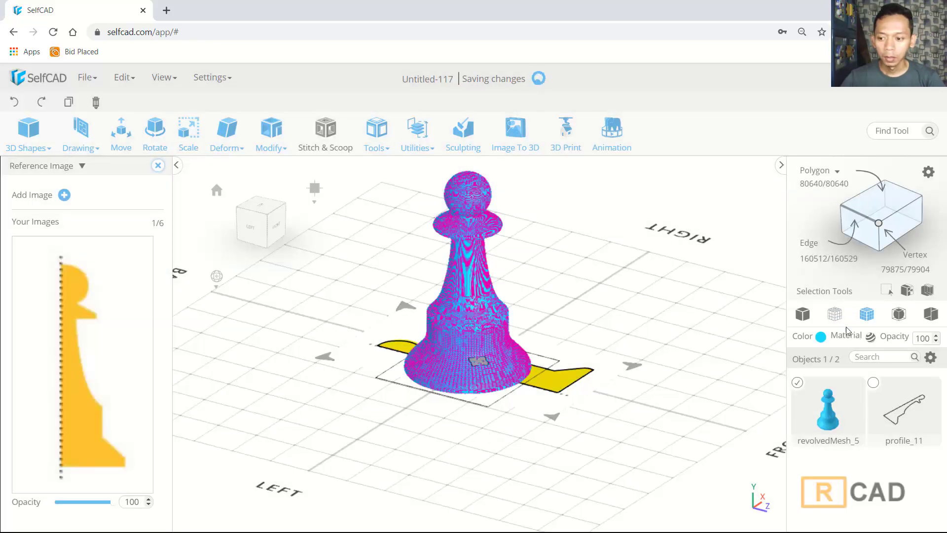
click(804, 314)
right_drag(487, 377, 549, 384)
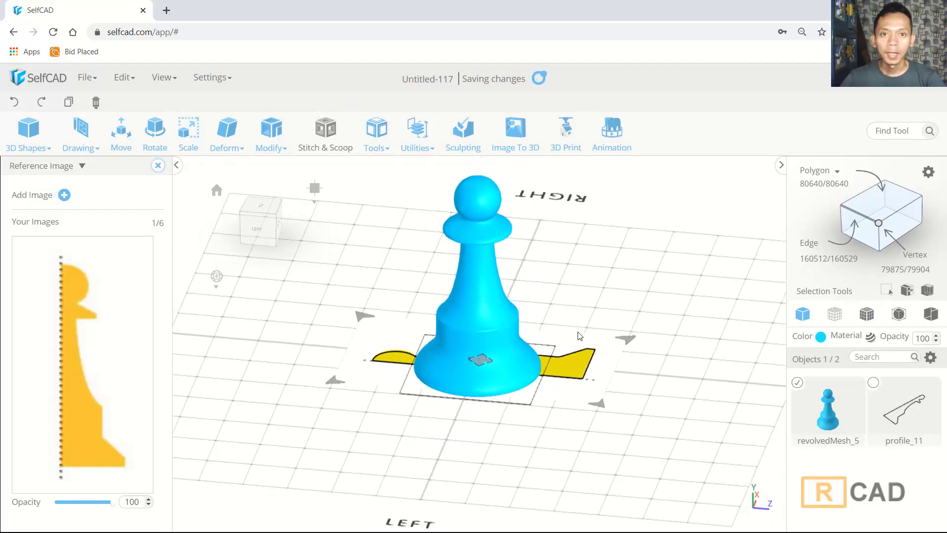